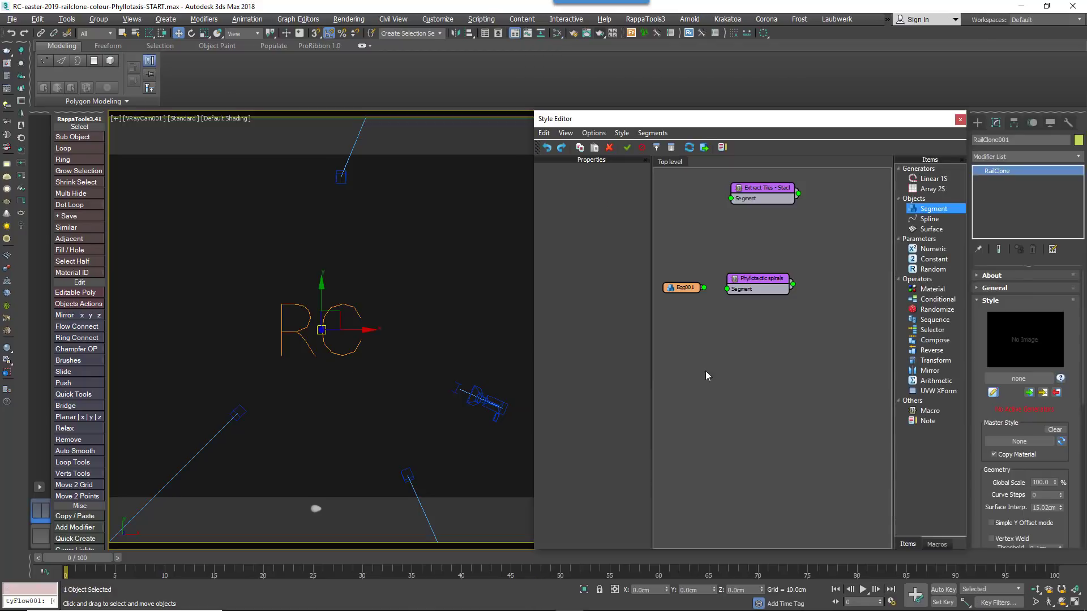
# Add a Linear 1S generator fed by the Phyllotactic spirals segment and enlarge its X Size to about 50929 cm
pyautogui.moveTo(706, 292); pyautogui.dragTo(728, 289)
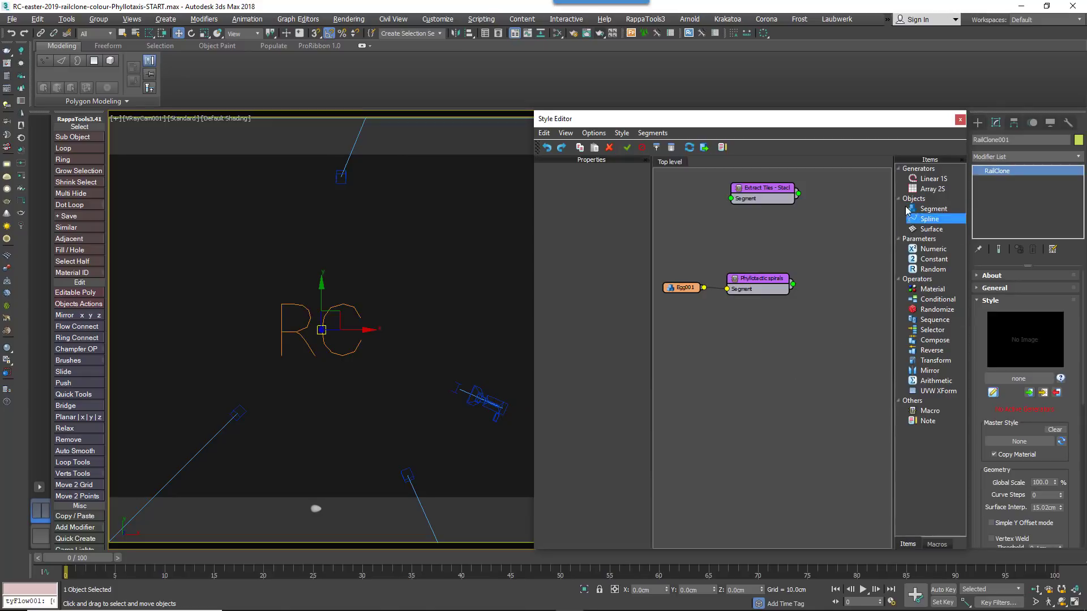
pyautogui.moveTo(928, 178); pyautogui.dragTo(846, 253)
pyautogui.moveTo(627, 218); pyautogui.dragTo(758, 220)
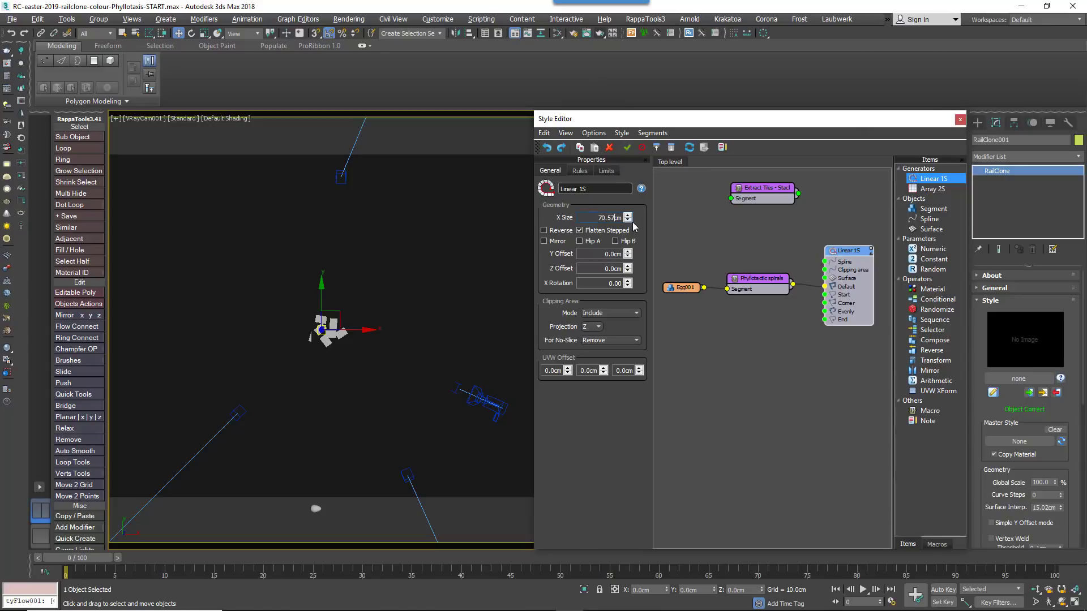
pyautogui.moveTo(628, 219); pyautogui.dragTo(457, 354)
# Set the Egg001 segment's fixed X rotation to 45 degrees
pyautogui.click(684, 287)
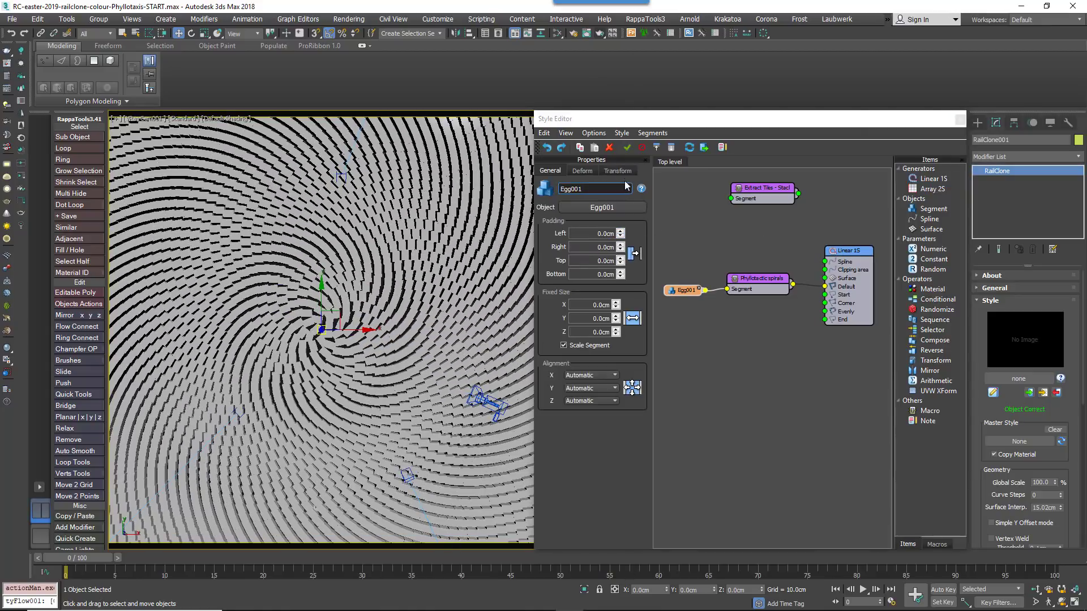
pyautogui.click(618, 170)
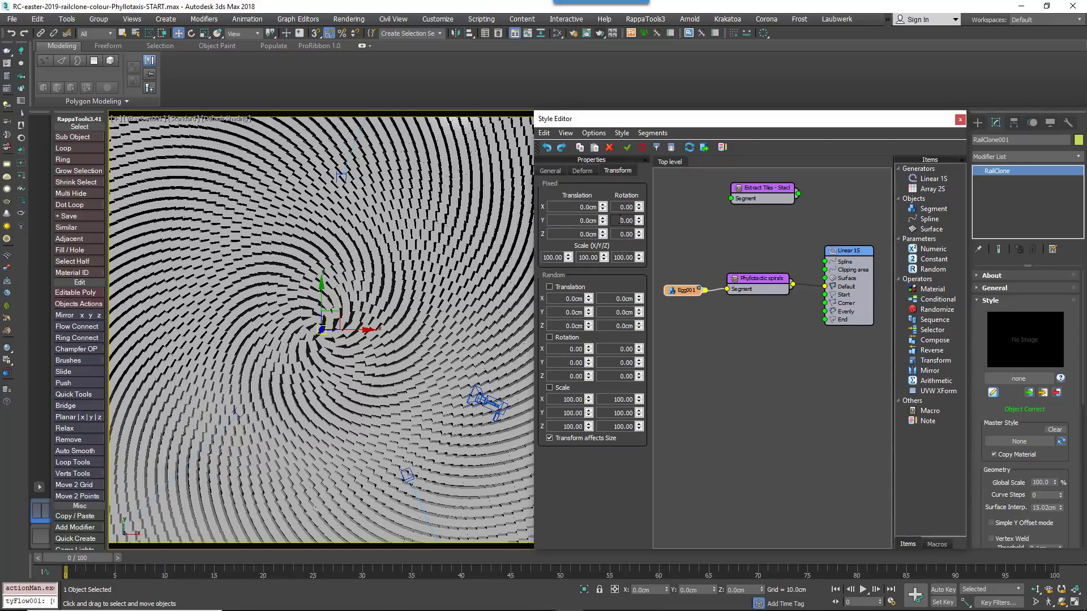
pyautogui.doubleClick(621, 220)
pyautogui.hotkey('shift', 'Tab')
pyautogui.hotkey('shift', 'Tab')
pyautogui.write('45')
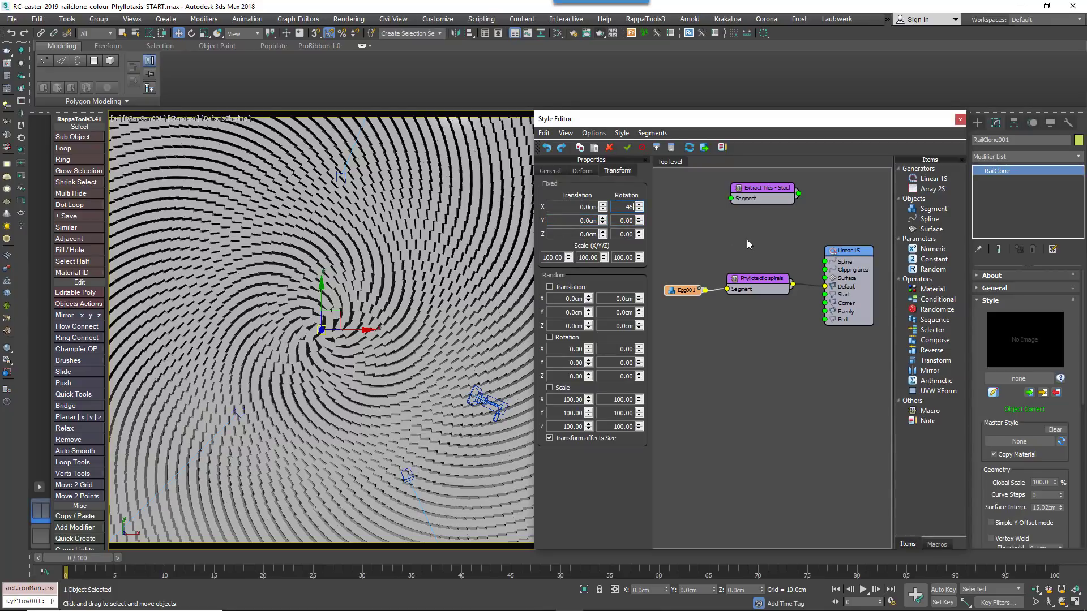
pyautogui.press('Return')
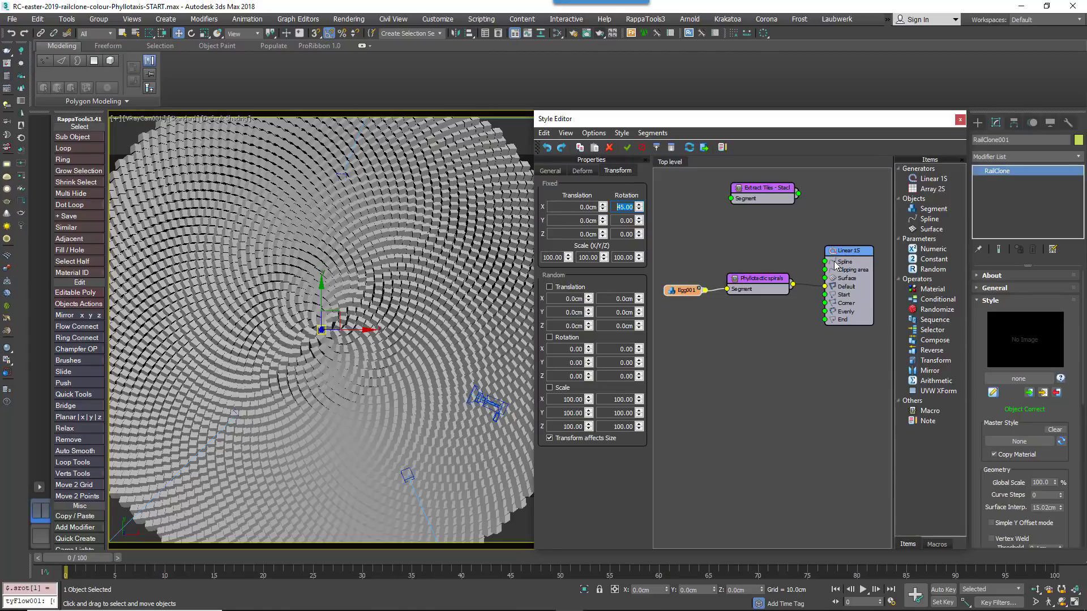
# Enable random rotation on the Egg001 segment with a range of -5 to 5 on X, Y and Z
pyautogui.click(549, 337)
pyautogui.doubleClick(576, 349)
pyautogui.write('-5')
pyautogui.press('Tab')
pyautogui.write('5')
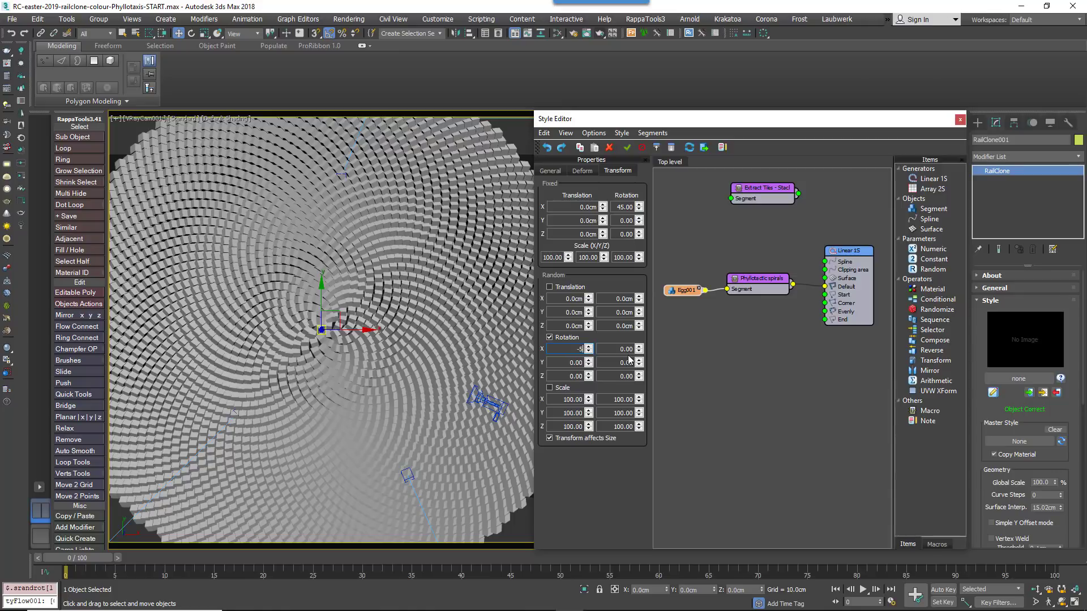
pyautogui.press('Tab')
pyautogui.write('-5')
pyautogui.press('Tab')
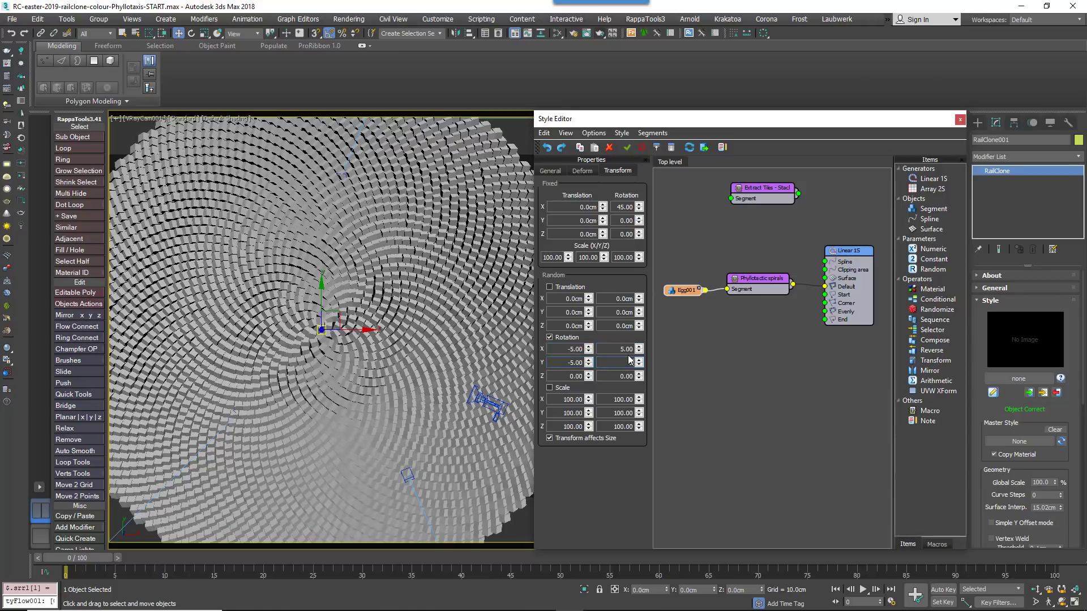
pyautogui.write('5')
pyautogui.press('Tab')
pyautogui.write('-5')
pyautogui.press('Tab')
pyautogui.write('5')
pyautogui.press('Tab')
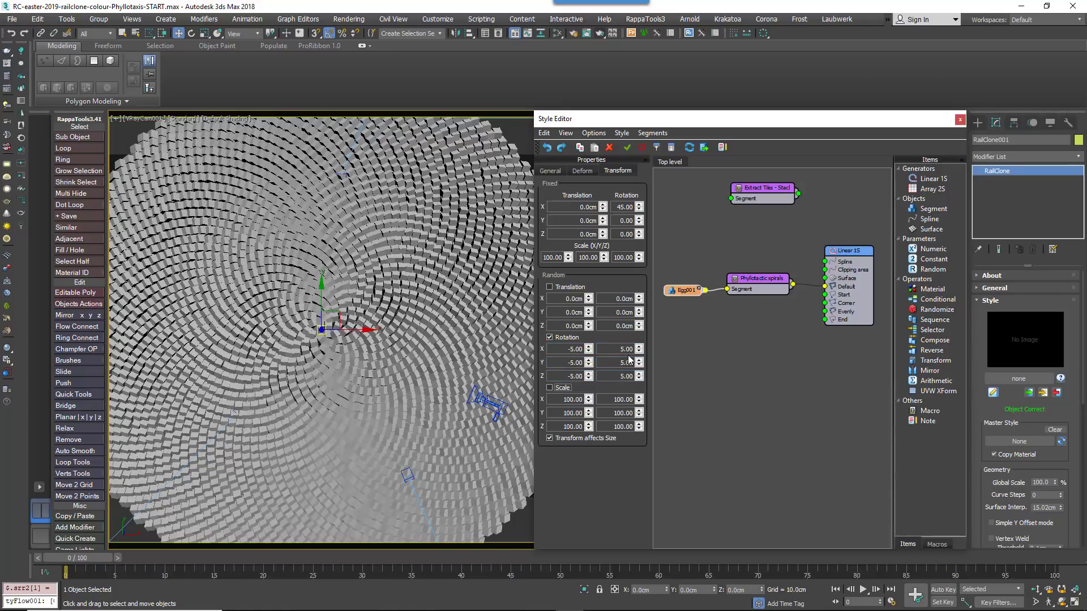
# Add a spline node using Rectangle001 and wire it into the Linear 1S generator's Clipping area input
pyautogui.click(450, 429)
pyautogui.press('p')
pyautogui.scroll(-5, 450, 429)
pyautogui.keyDown('alt'); pyautogui.moveTo(450, 429); pyautogui.dragTo(425, 391, button='middle'); pyautogui.keyUp('alt')
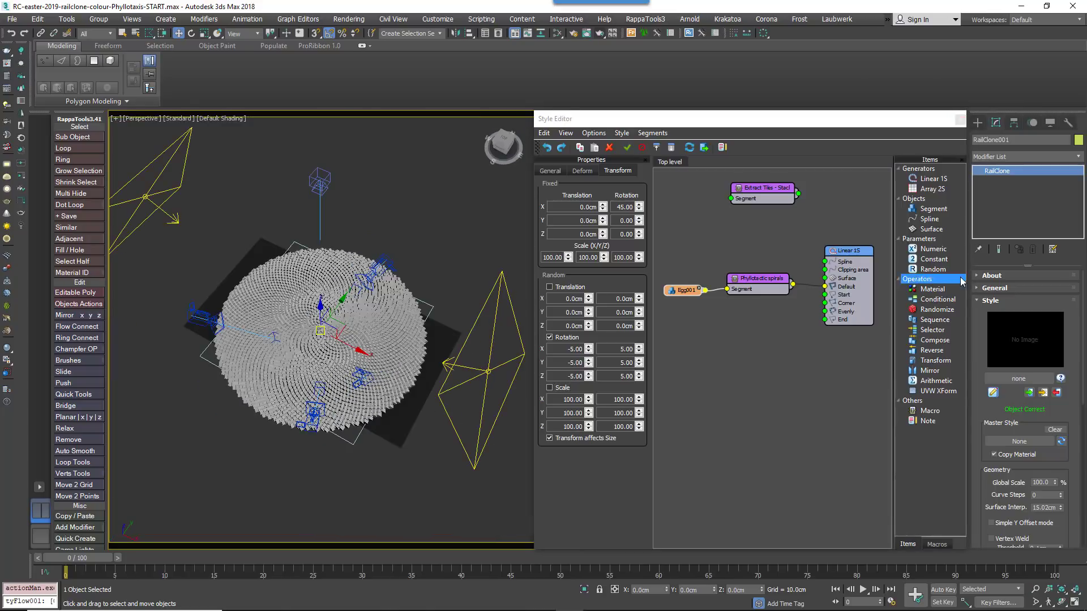
pyautogui.moveTo(929, 219); pyautogui.dragTo(755, 242)
pyautogui.moveTo(775, 242); pyautogui.dragTo(824, 271)
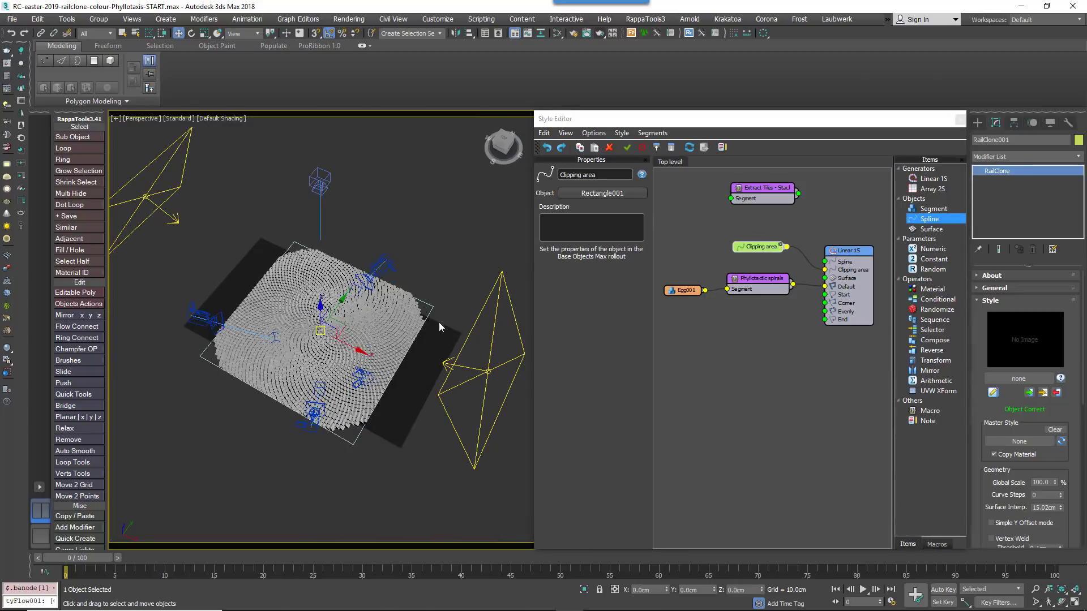
# Inspect the clipped pattern through VRayCamera001 and examine Egg001's UV layout in the UV editor
pyautogui.click(843, 266)
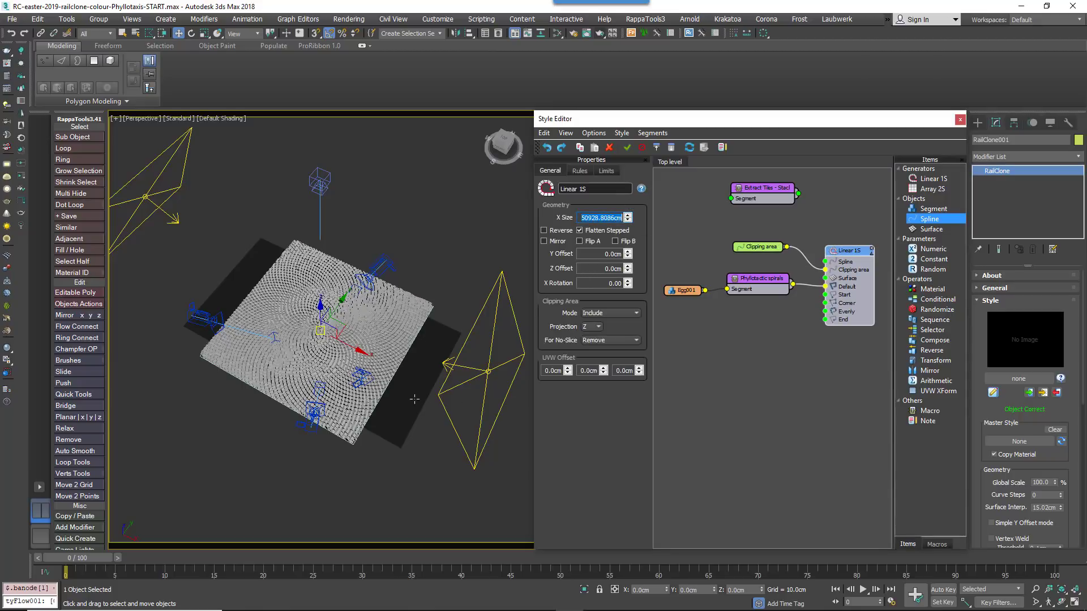
pyautogui.keyDown('alt'); pyautogui.moveTo(456, 400); pyautogui.dragTo(349, 421, button='middle'); pyautogui.keyUp('alt')
pyautogui.scroll(5, 349, 421)
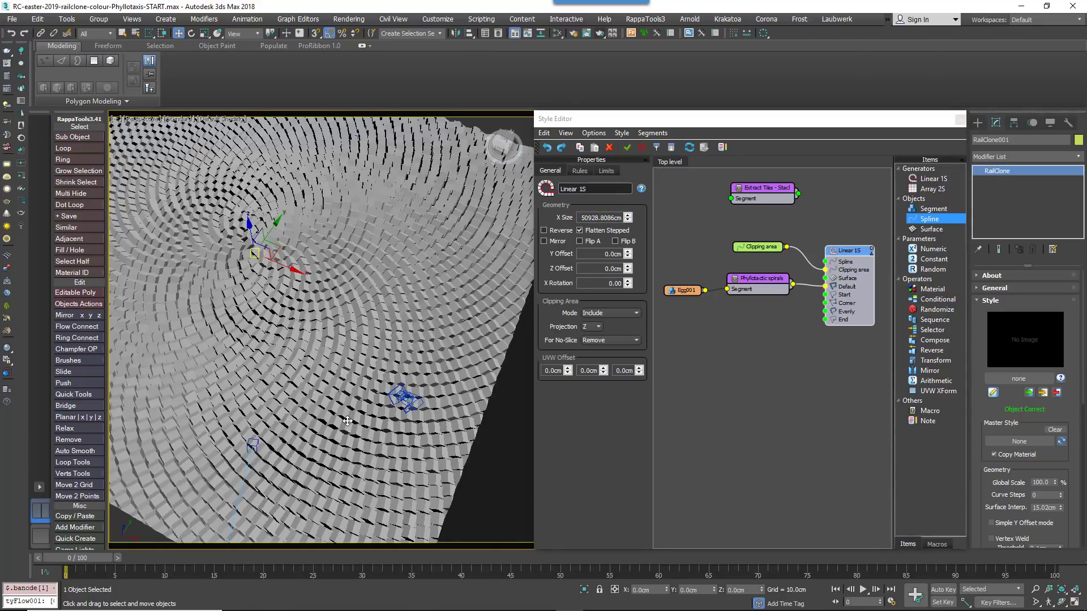
pyautogui.press('c')
pyautogui.click(515, 258)
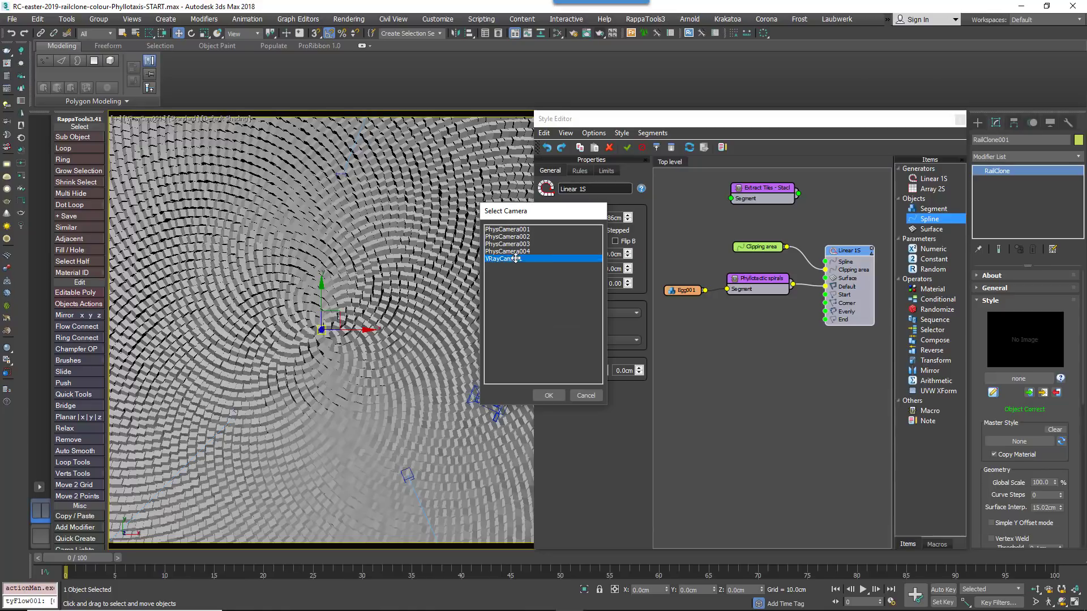
pyautogui.click(545, 394)
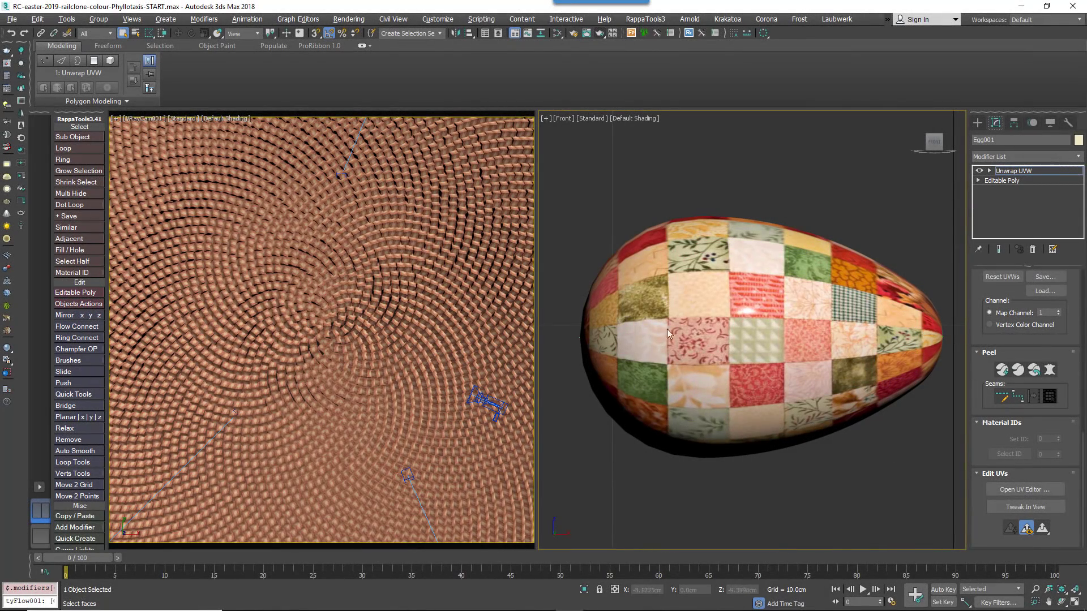
pyautogui.click(1022, 489)
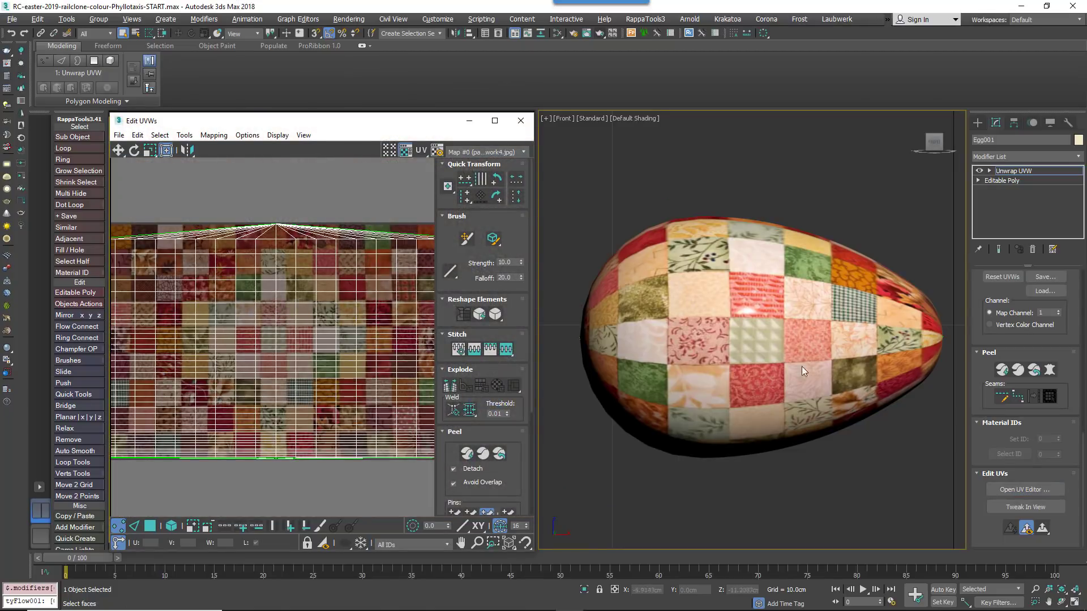
pyautogui.click(520, 121)
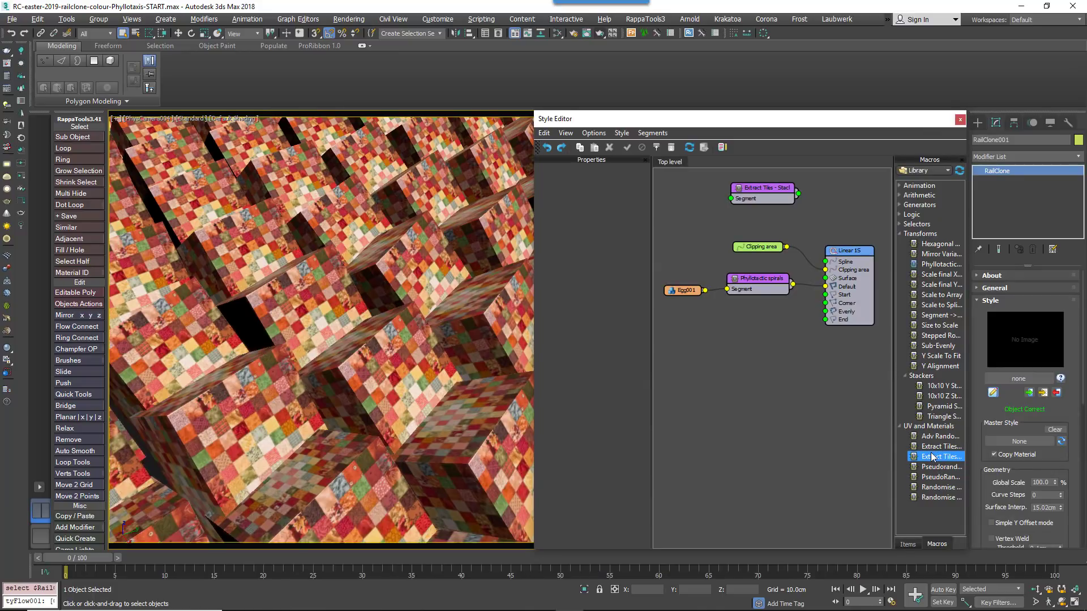
# Insert the Extract Tiles - Stack Bond macro between the Phyllotactic spirals node and the Linear 1S Default input
pyautogui.moveTo(933, 457)
pyautogui.moveTo(761, 189); pyautogui.dragTo(759, 326)
pyautogui.moveTo(748, 289); pyautogui.dragTo(696, 293)
pyautogui.moveTo(772, 331); pyautogui.dragTo(778, 336)
pyautogui.moveTo(739, 289); pyautogui.dragTo(735, 340)
pyautogui.moveTo(805, 339); pyautogui.dragTo(823, 292)
pyautogui.click(808, 336)
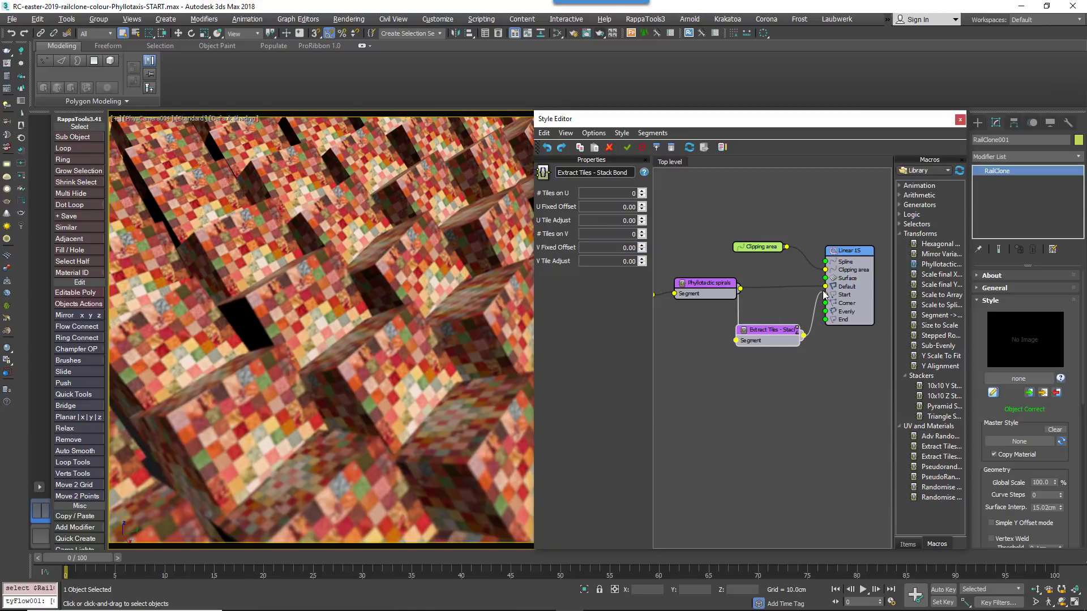
pyautogui.moveTo(823, 292); pyautogui.dragTo(824, 287)
pyautogui.moveTo(767, 329); pyautogui.dragTo(779, 302)
# Set the Extract Tiles macro to 15 tiles on U and 9 tiles on V
pyautogui.moveTo(622, 195); pyautogui.dragTo(659, 196)
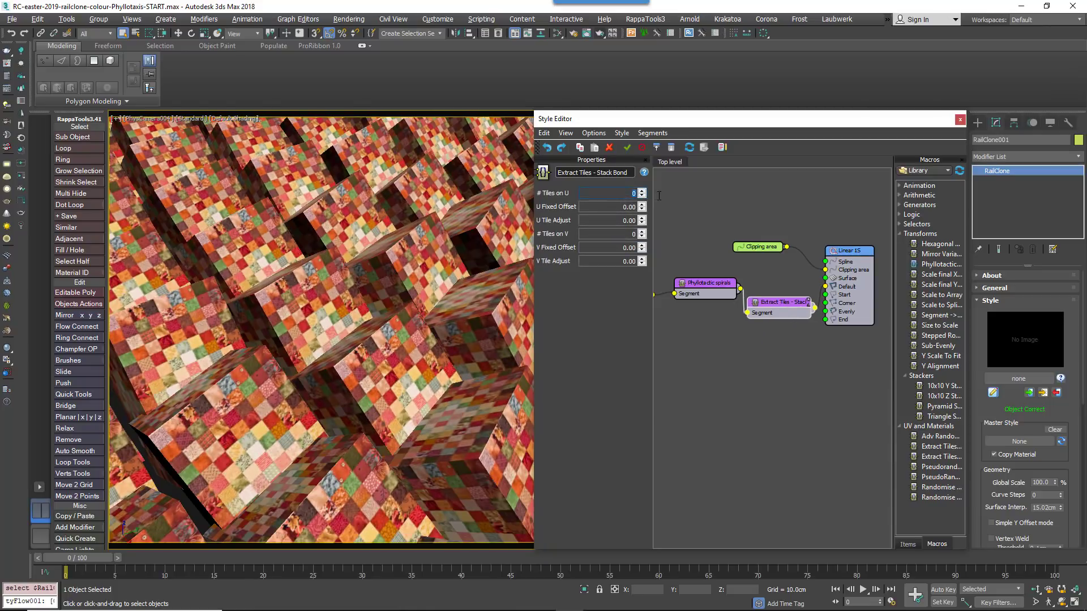
pyautogui.write('15')
pyautogui.press('Return')
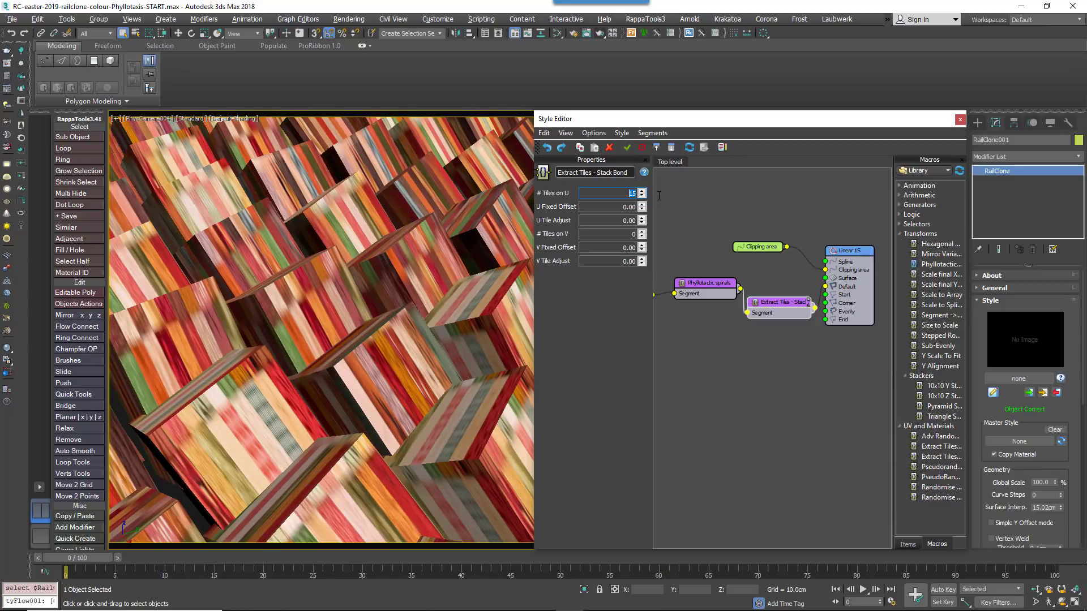
pyautogui.moveTo(629, 234); pyautogui.dragTo(736, 260)
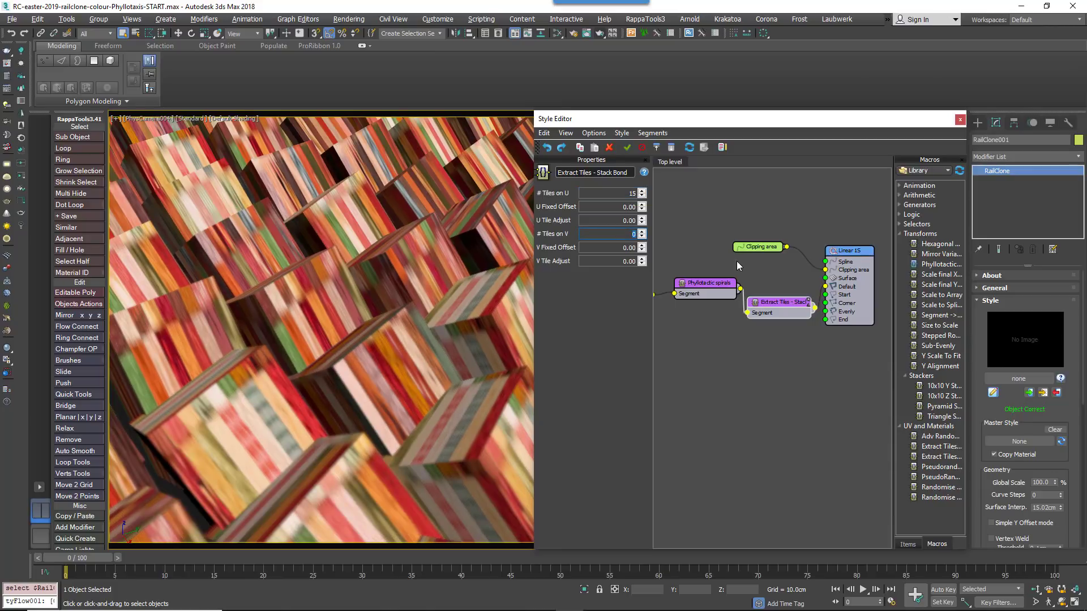
pyautogui.write('9')
pyautogui.press('Return')
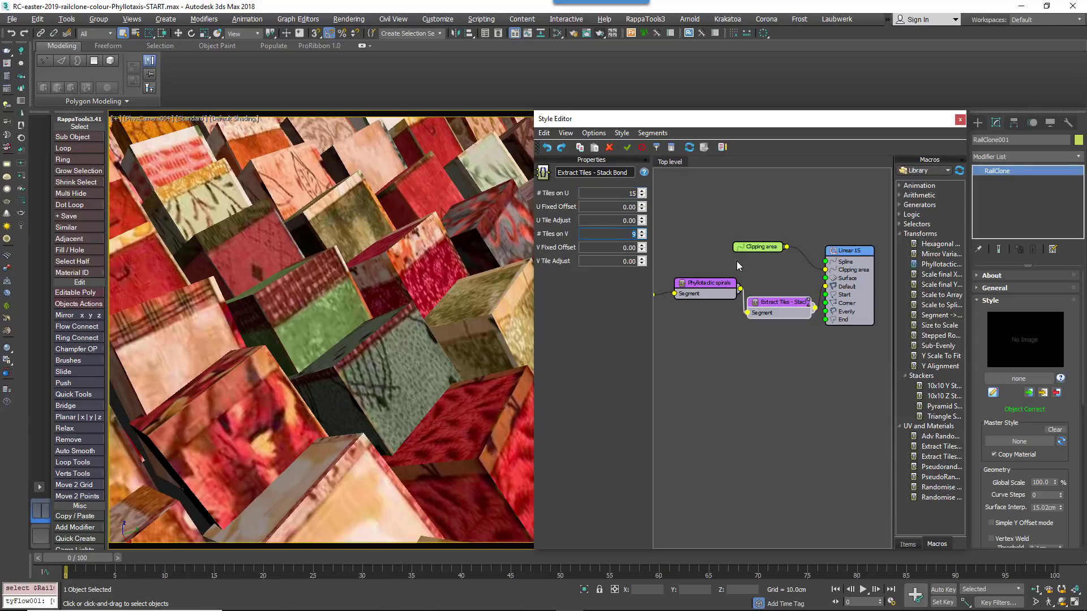
# Set U Tile Adjust to -0.01, V Fixed Offset to 0.01 and V Tile Adjust to -0.01
pyautogui.moveTo(618, 221); pyautogui.dragTo(674, 223)
pyautogui.write('-0.01')
pyautogui.press('Tab')
pyautogui.press('Tab')
pyautogui.write('-0.01')
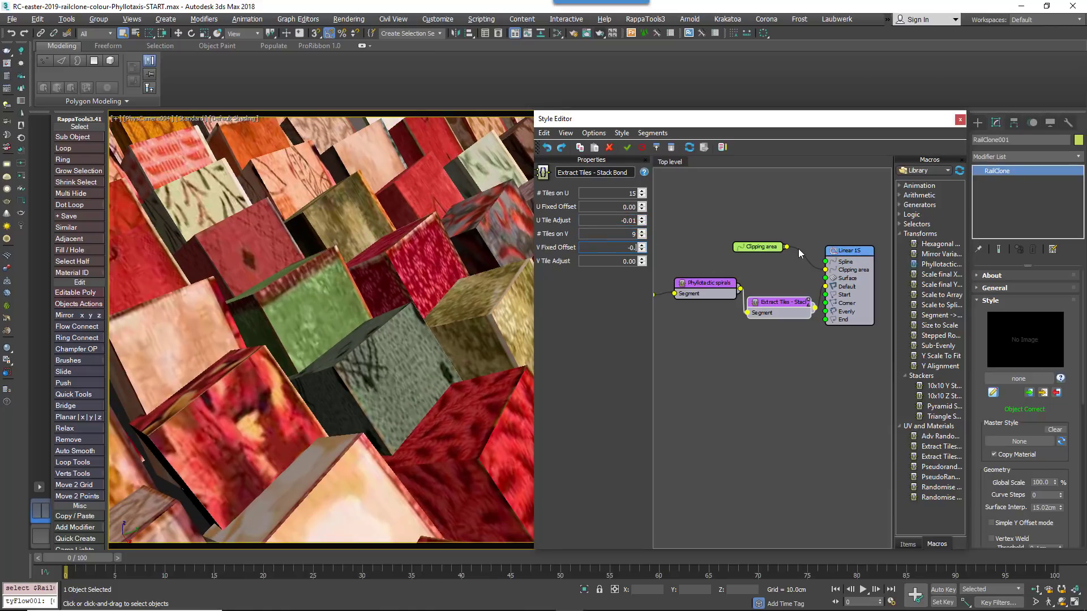
pyautogui.press('Tab')
pyautogui.write('-0.01')
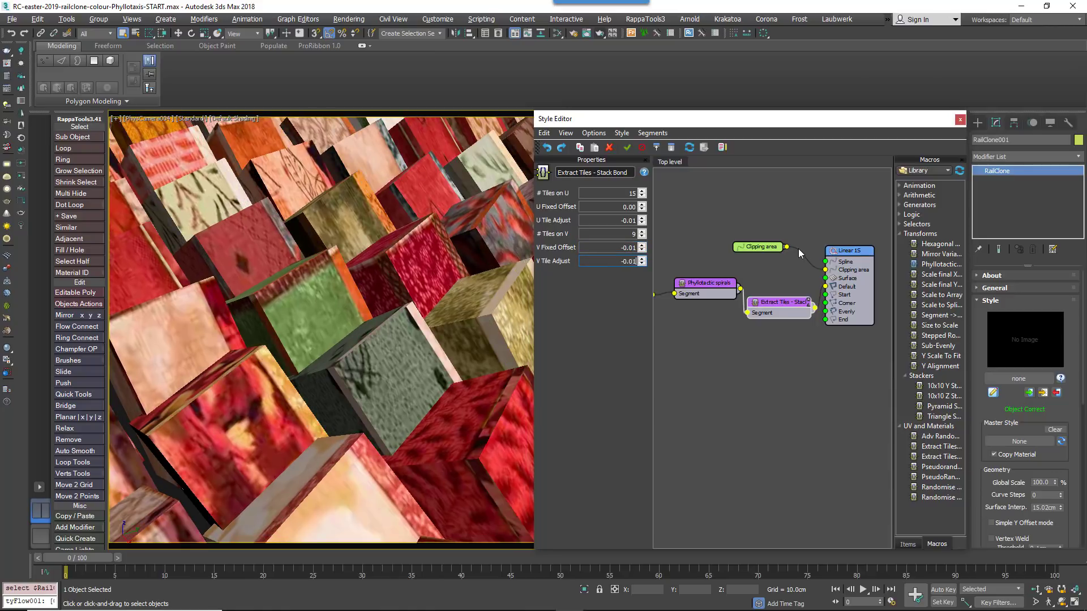
pyautogui.hotkey('shift', 'Tab')
pyautogui.write('0.01')
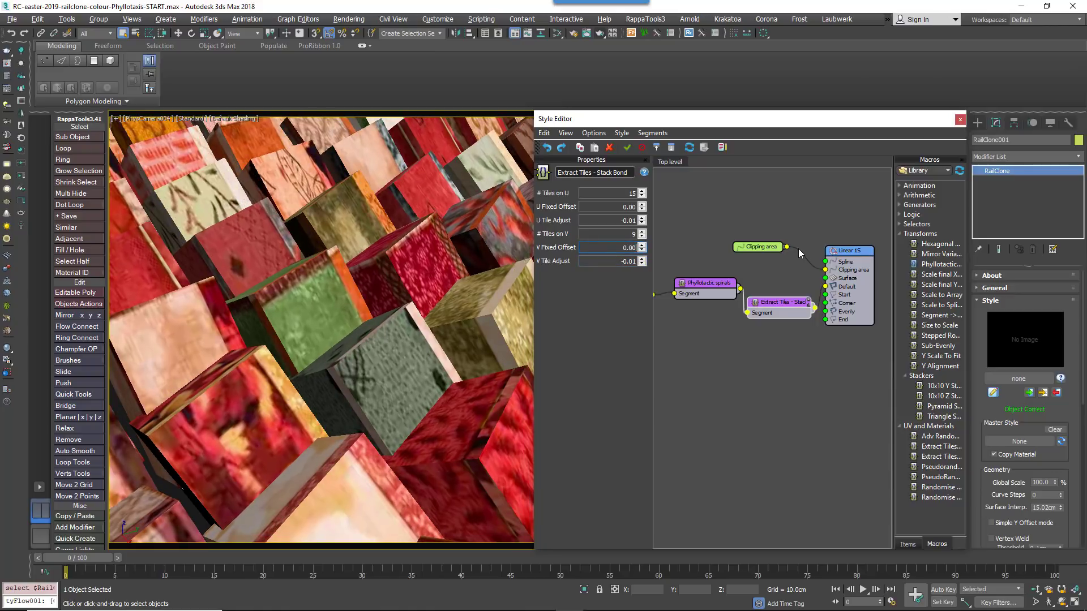
pyautogui.press('Return')
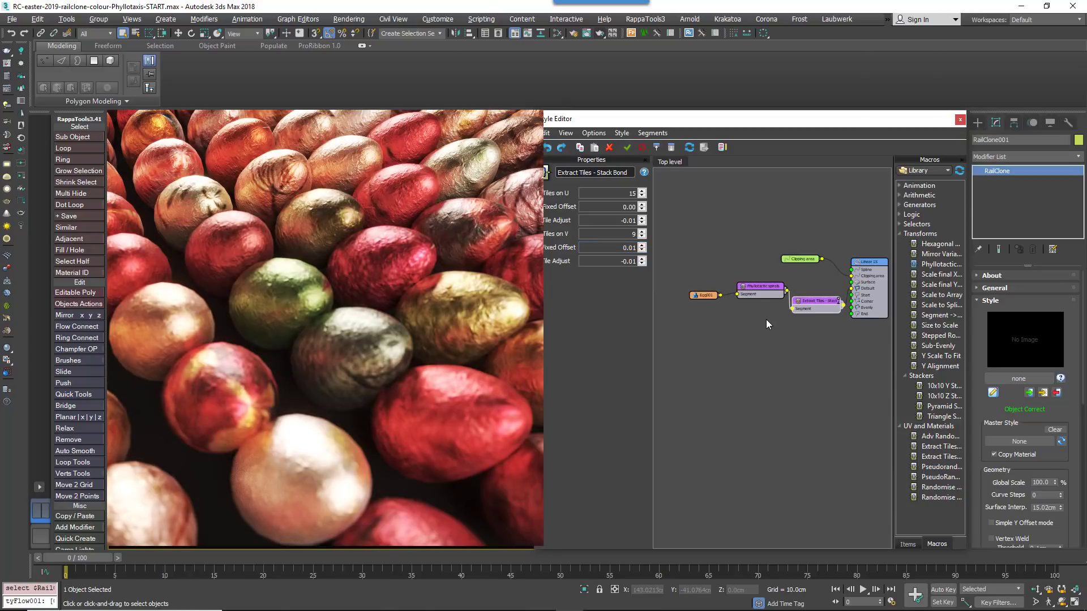
# Open the Slate Material Editor and disconnect the patchwork bitmap from the aluminium foil material's Diffuse map
pyautogui.moveTo(765, 319); pyautogui.dragTo(729, 308)
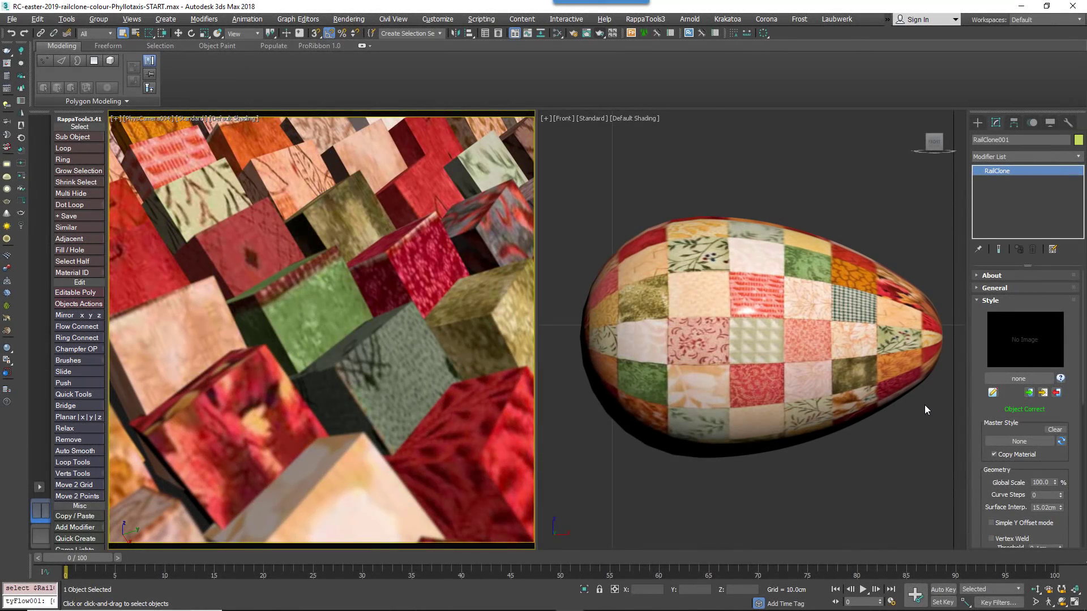
pyautogui.press('m')
pyautogui.moveTo(459, 62); pyautogui.dragTo(843, 67)
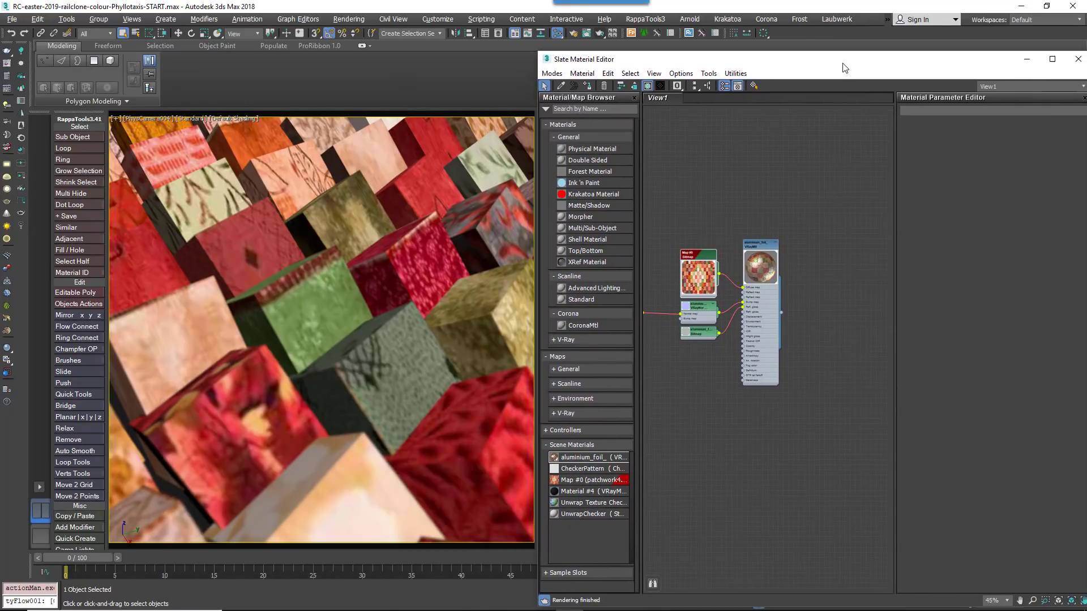
pyautogui.moveTo(755, 348); pyautogui.dragTo(802, 345, button='middle')
pyautogui.moveTo(798, 249); pyautogui.dragTo(823, 248)
pyautogui.scroll(5, 824, 252)
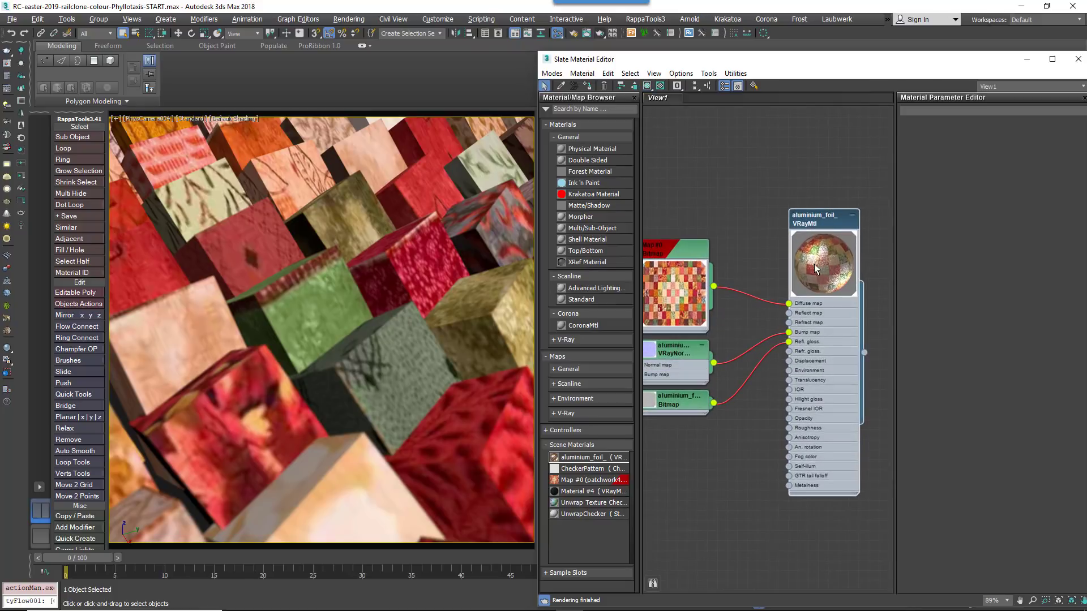
pyautogui.moveTo(823, 340); pyautogui.dragTo(796, 348, button='middle')
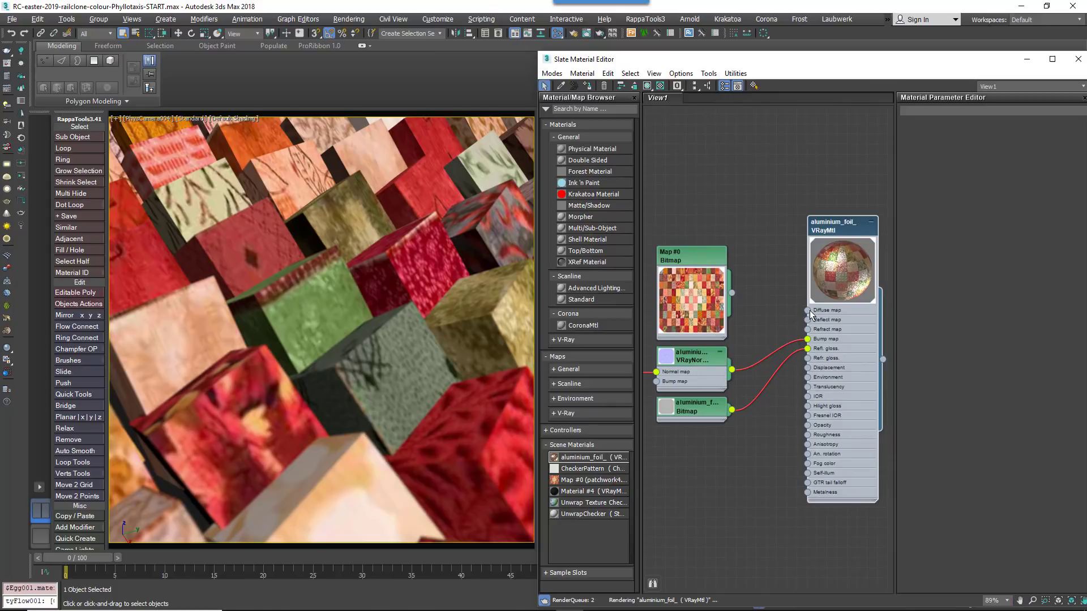
# Connect a new RailClone Color map to the material's Diffuse map, enabling Tint with Get Color from Map
pyautogui.moveTo(807, 311); pyautogui.dragTo(721, 211)
pyautogui.moveTo(752, 219)
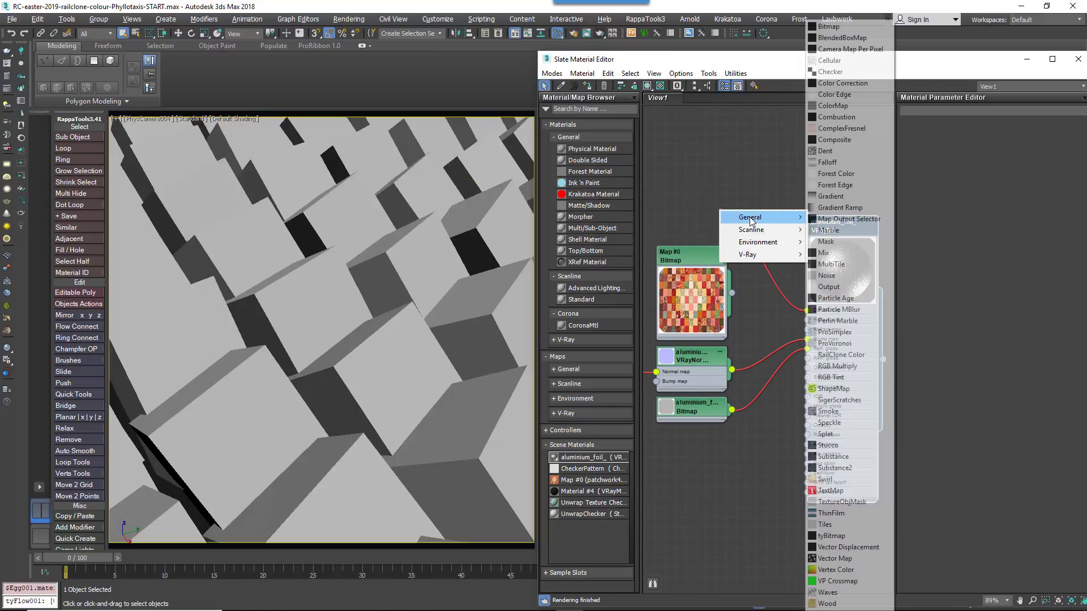
pyautogui.click(841, 355)
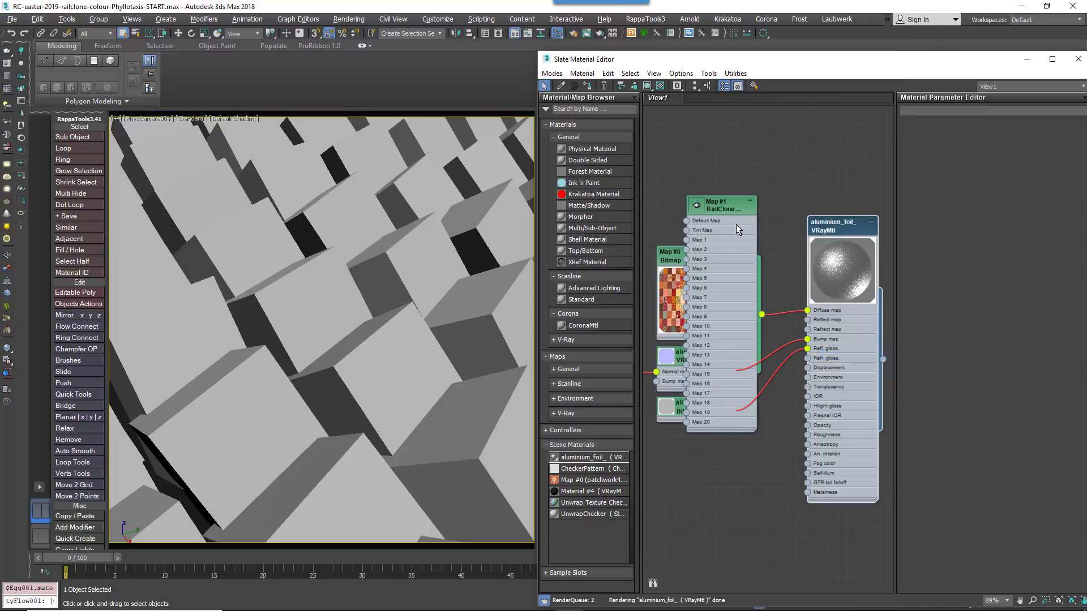
pyautogui.moveTo(736, 224); pyautogui.dragTo(707, 133)
pyautogui.doubleClick(706, 133)
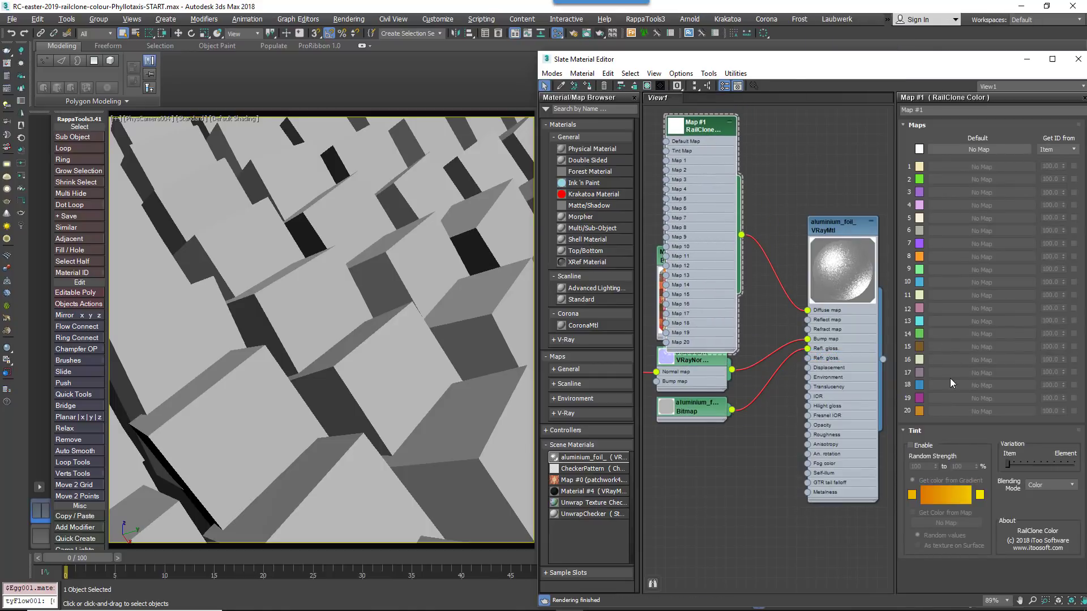
pyautogui.click(923, 446)
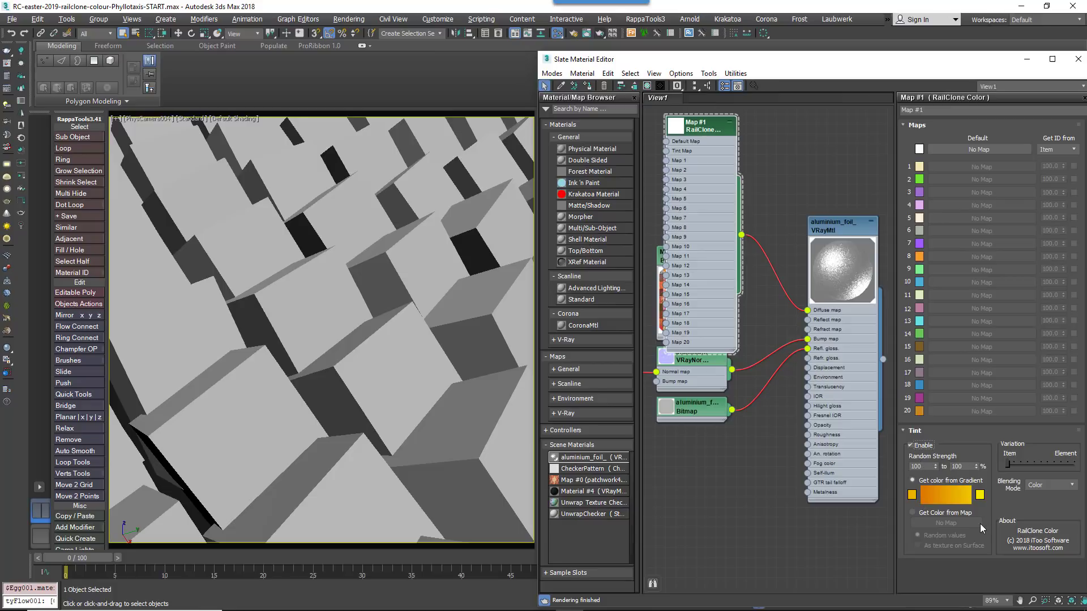
pyautogui.click(951, 514)
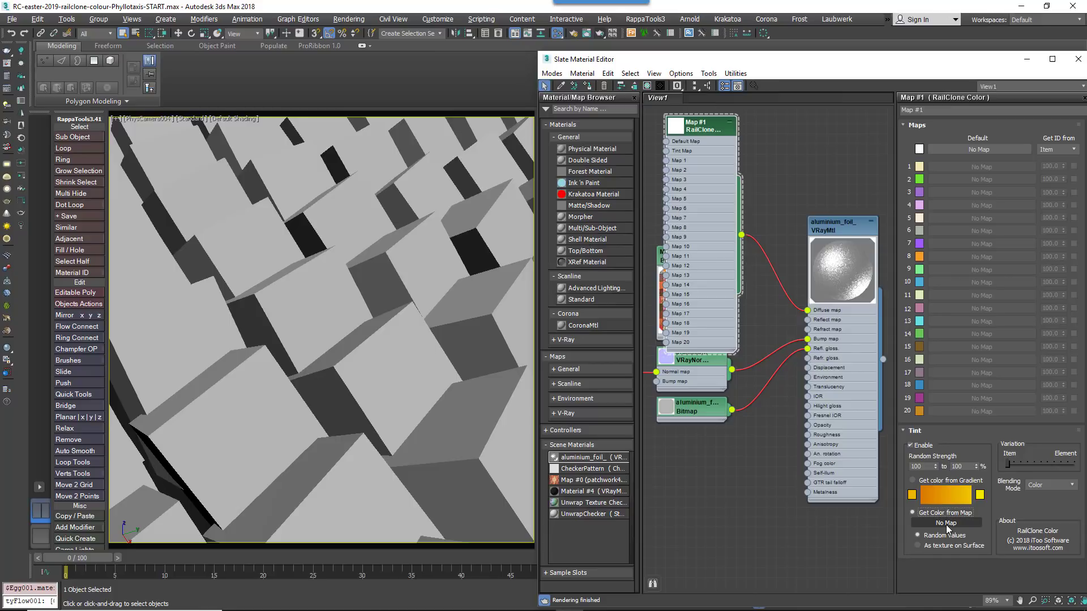
# Load the LightPastelColours bitmap as the tint's color map and set the Blending Mode to Normal
pyautogui.click(946, 523)
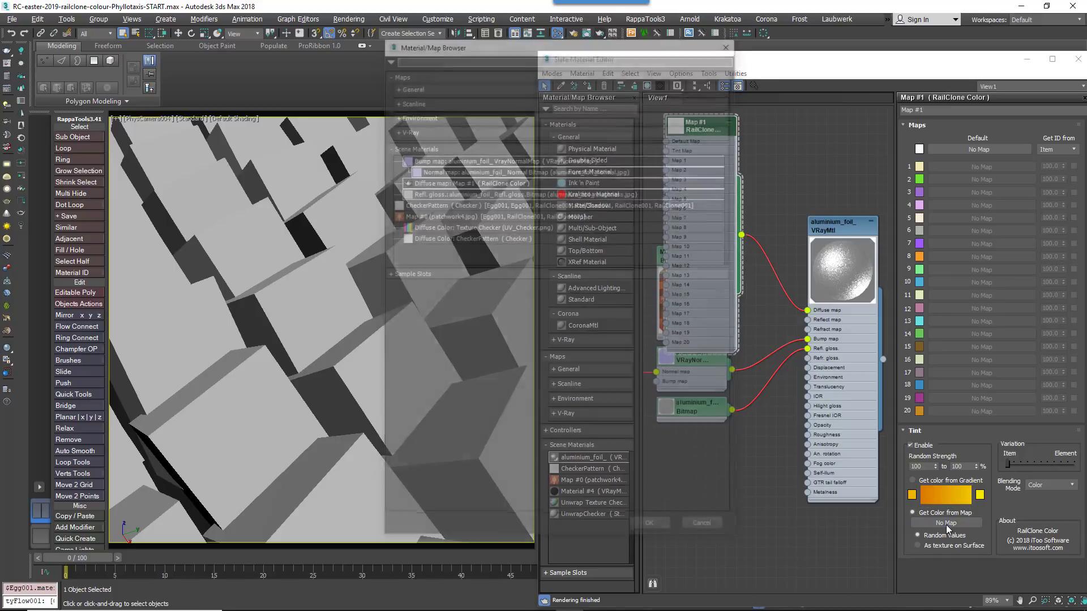
pyautogui.click(423, 94)
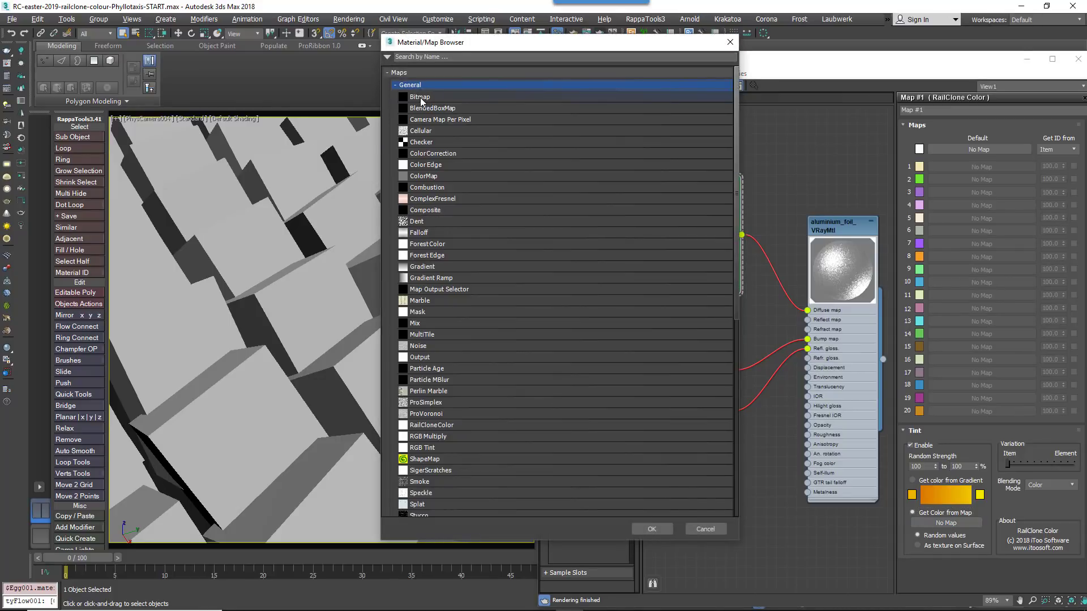
pyautogui.doubleClick(420, 101)
pyautogui.doubleClick(647, 288)
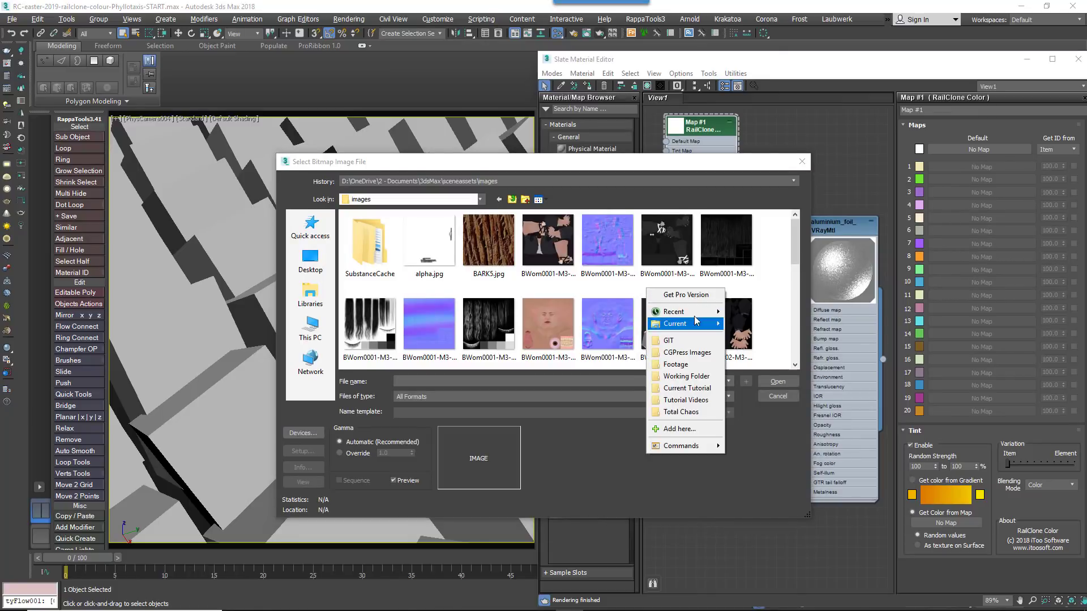
pyautogui.moveTo(696, 322)
pyautogui.click(739, 376)
pyautogui.doubleClick(664, 269)
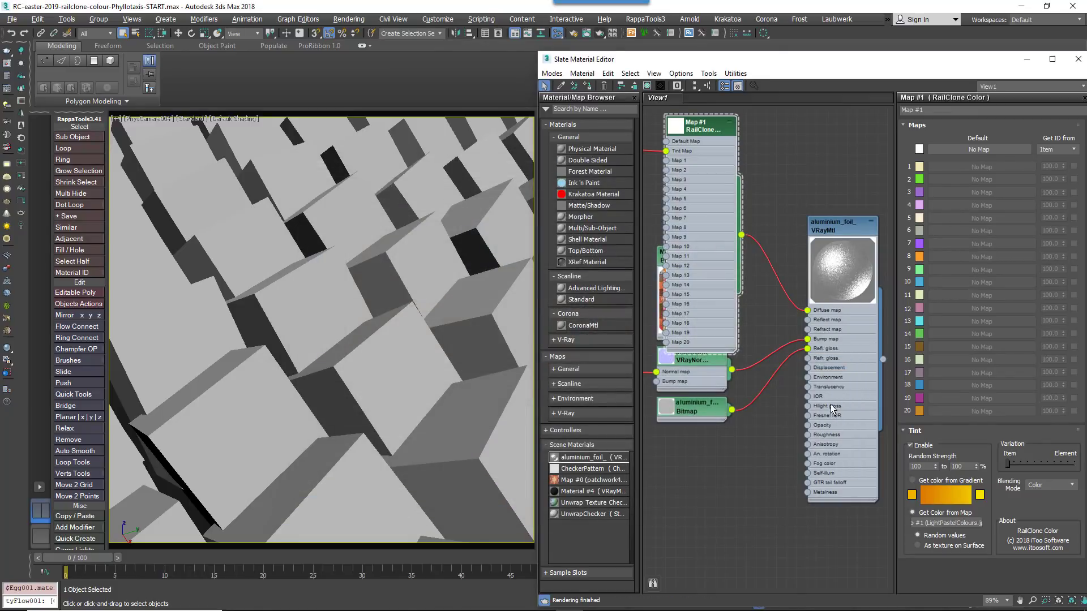
pyautogui.click(1055, 484)
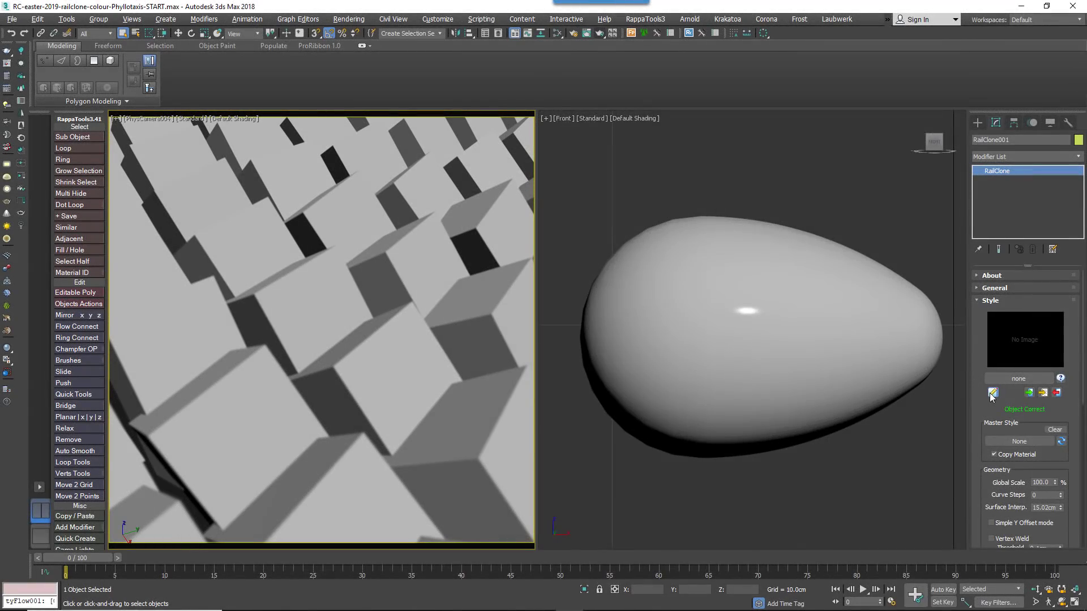
# Open the RailClone Style Editor and add a Surface base object node wired into the Linear 2S generator
pyautogui.click(992, 392)
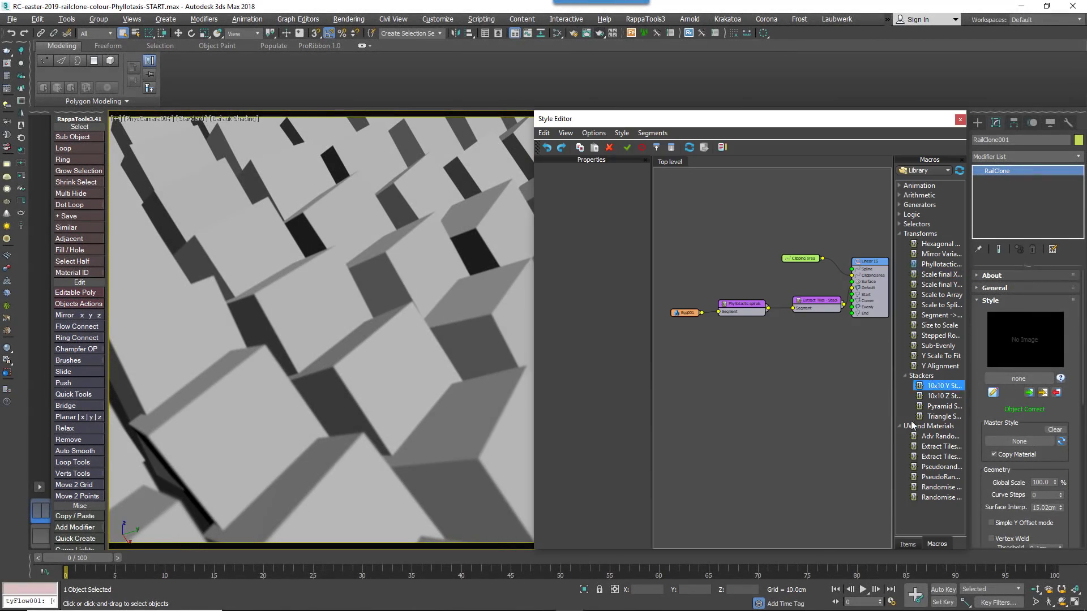
pyautogui.click(908, 544)
pyautogui.moveTo(933, 232); pyautogui.dragTo(852, 283)
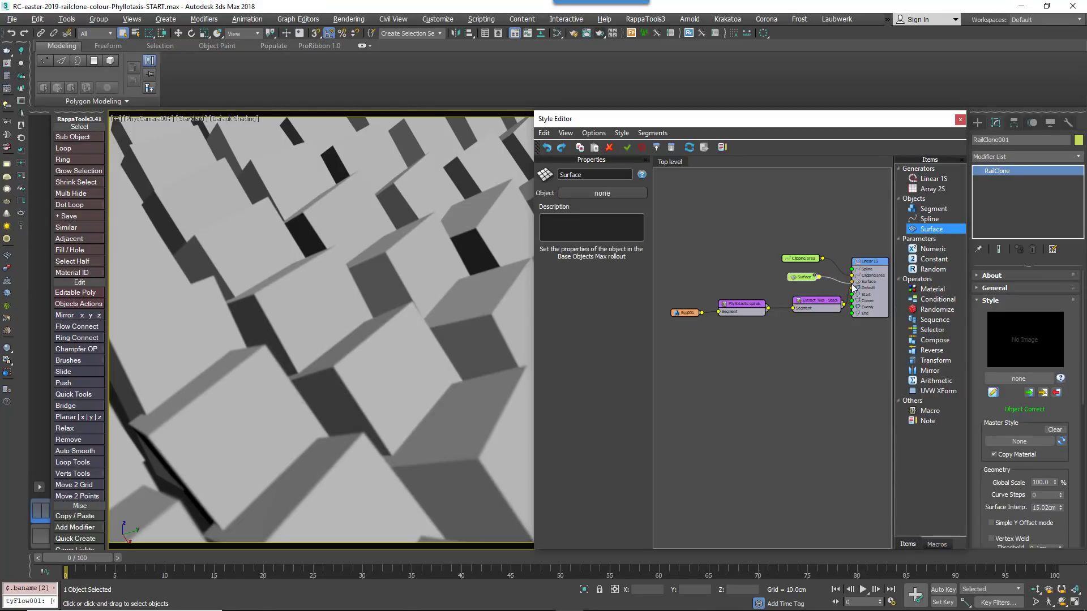
# Assign Plane001 as the Surface node's object by picking the plane in the perspective view
pyautogui.click(805, 288)
pyautogui.click(800, 278)
pyautogui.moveTo(479, 346); pyautogui.dragTo(438, 346, button='middle')
pyautogui.press('p')
pyautogui.scroll(-10, 478, 346)
pyautogui.click(602, 193)
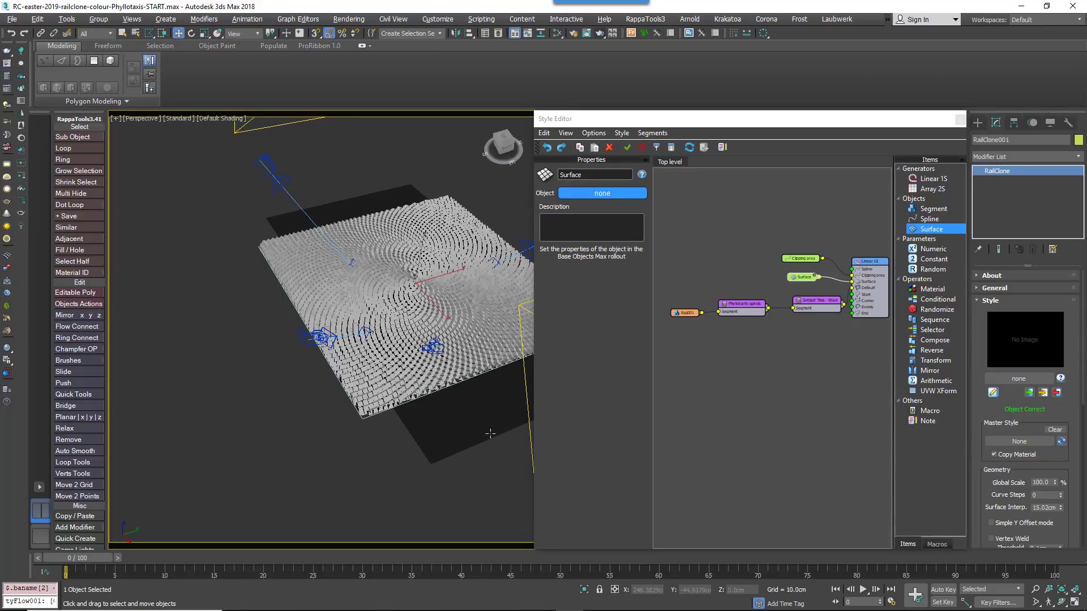
pyautogui.click(458, 418)
# Switch the viewport to the PhysCamera001 camera view
pyautogui.keyDown('alt'); pyautogui.moveTo(459, 419); pyautogui.dragTo(458, 360, button='middle'); pyautogui.keyUp('alt')
pyautogui.press('c')
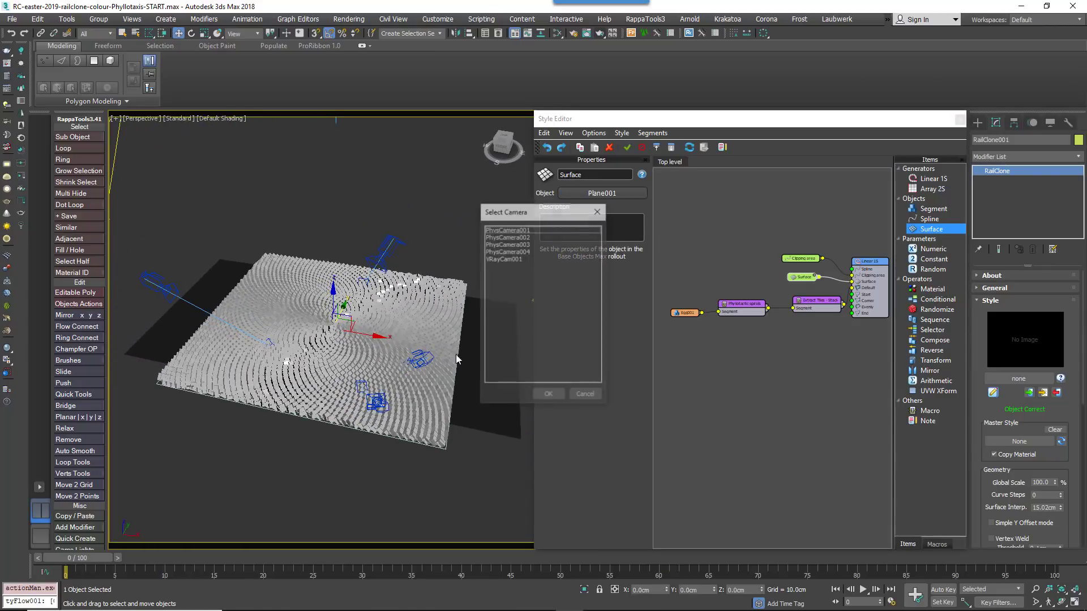
pyautogui.doubleClick(502, 260)
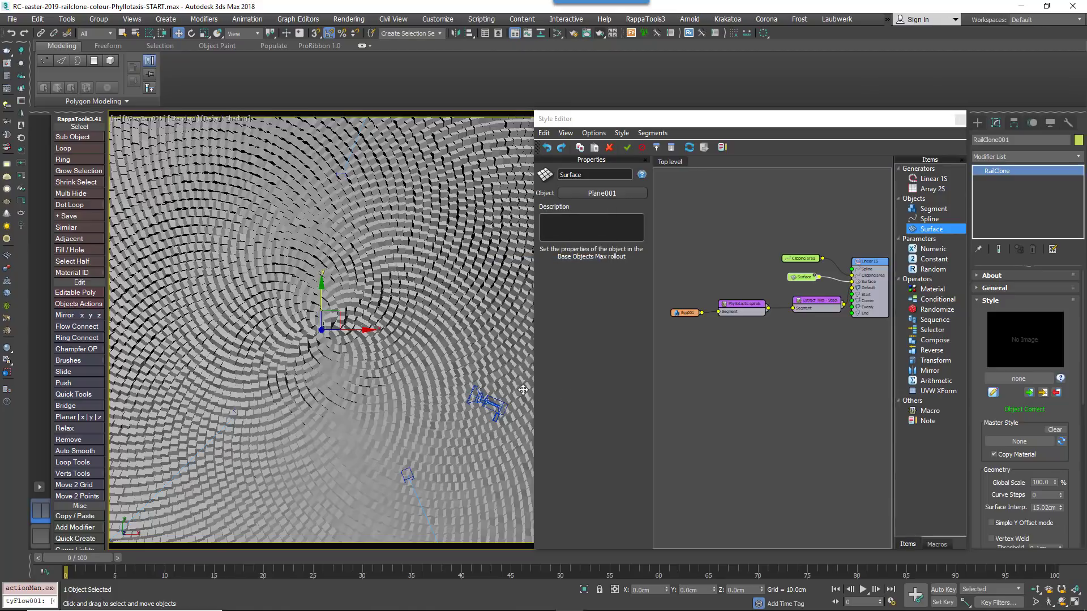
# In the Slate Material Editor, add a Mix map and connect it to the aluminium foil material's Diffuse map
pyautogui.press('m')
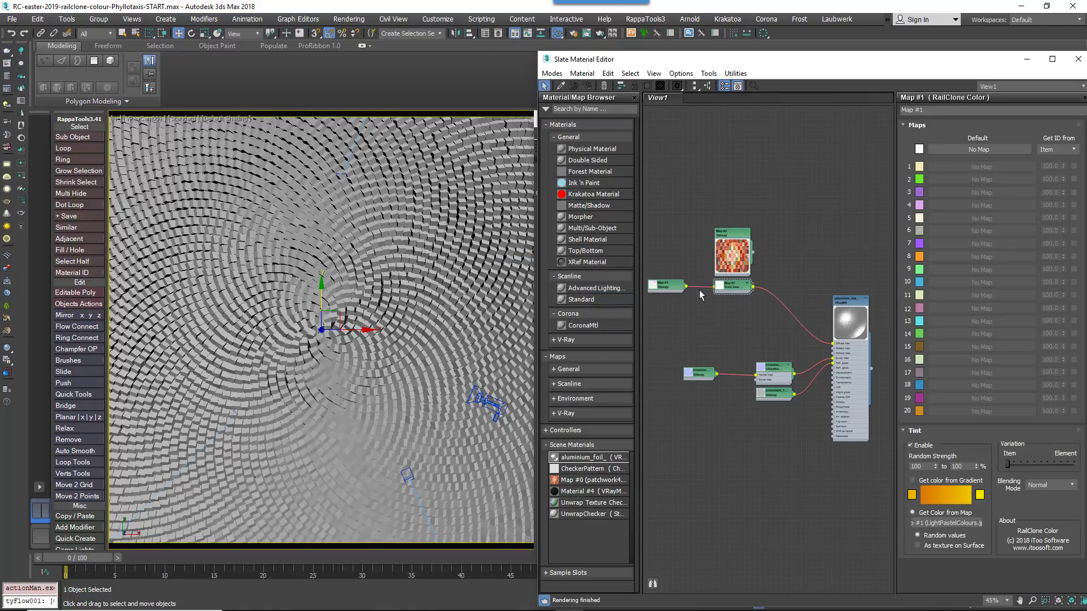
pyautogui.rightClick(792, 295)
pyautogui.moveTo(821, 314)
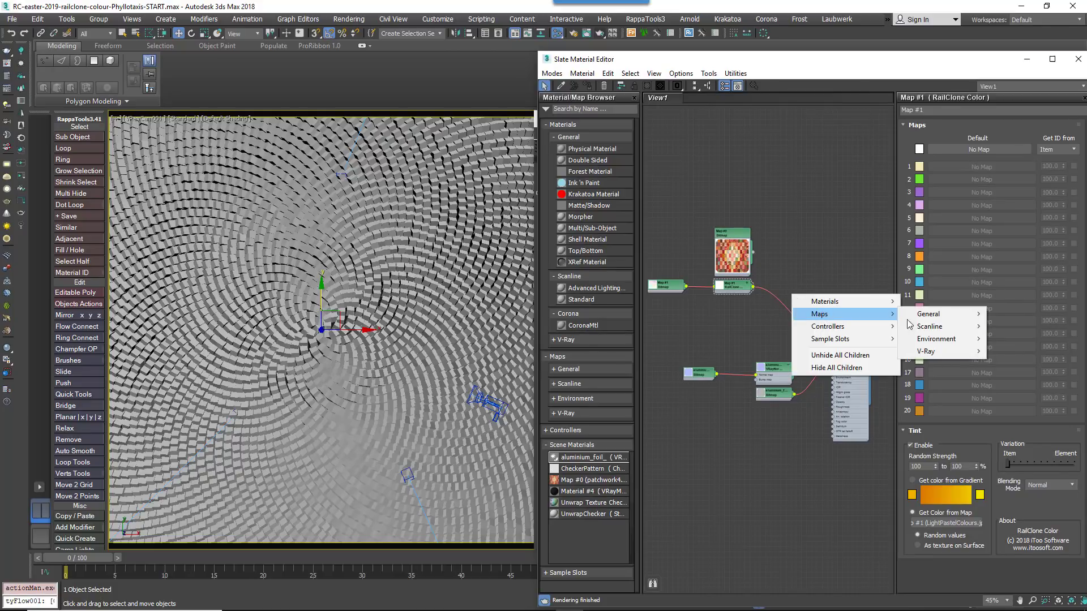
pyautogui.moveTo(925, 314)
pyautogui.click(1021, 254)
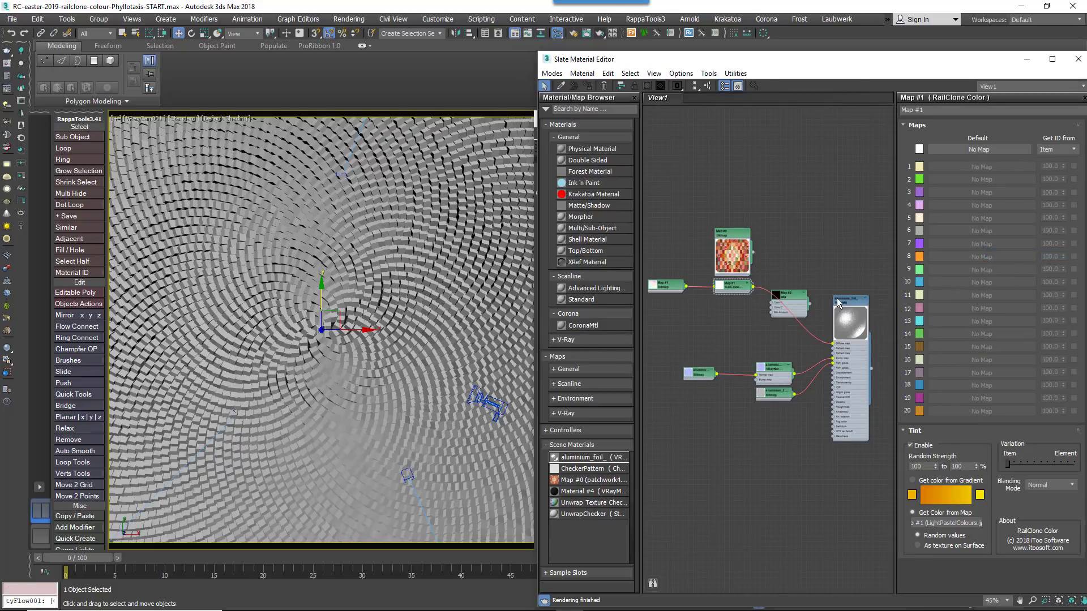
pyautogui.scroll(1, 834, 299)
pyautogui.moveTo(797, 307); pyautogui.dragTo(831, 365)
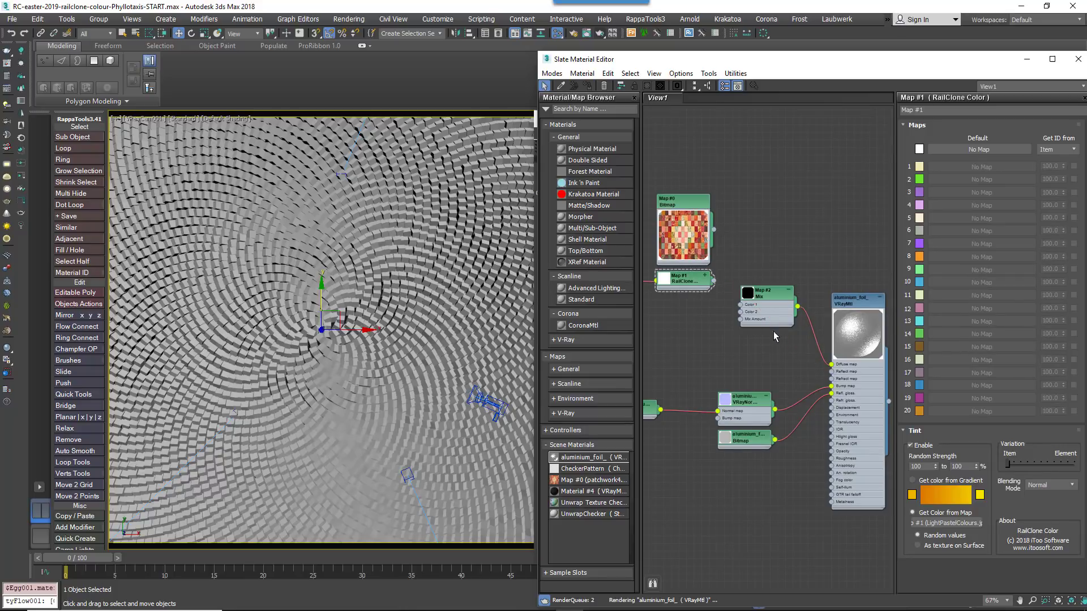
# Connect the patchwork bitmap to the Mix's Color 1 and the RailClone Color map to its Color 2
pyautogui.moveTo(717, 304); pyautogui.dragTo(762, 308, button='middle')
pyautogui.scroll(1, 773, 297)
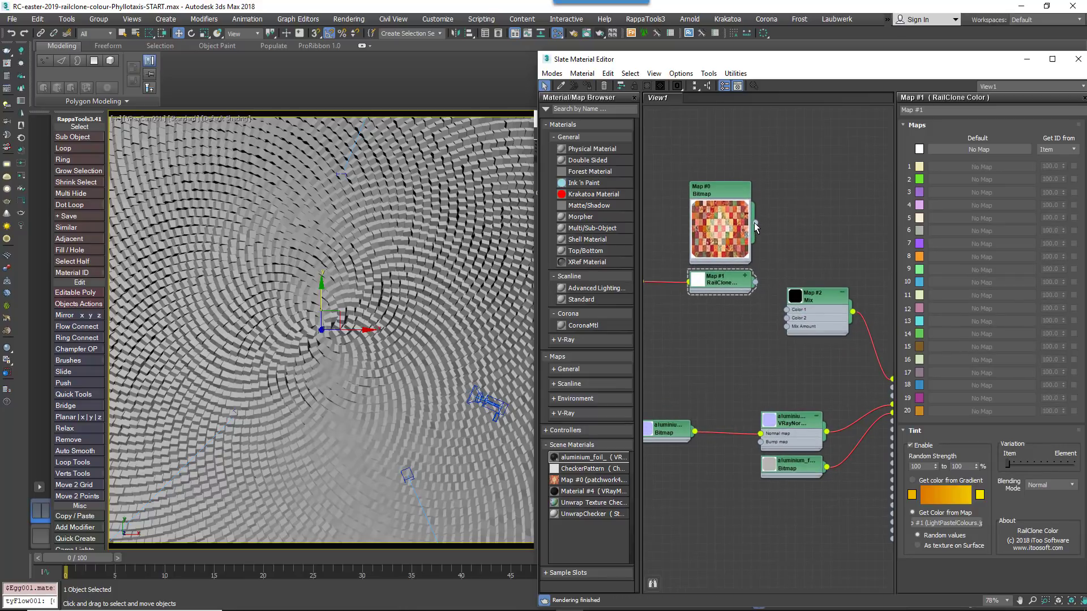
pyautogui.moveTo(756, 228); pyautogui.dragTo(786, 309)
pyautogui.moveTo(756, 283); pyautogui.dragTo(786, 320)
pyautogui.moveTo(780, 327); pyautogui.dragTo(841, 328, button='middle')
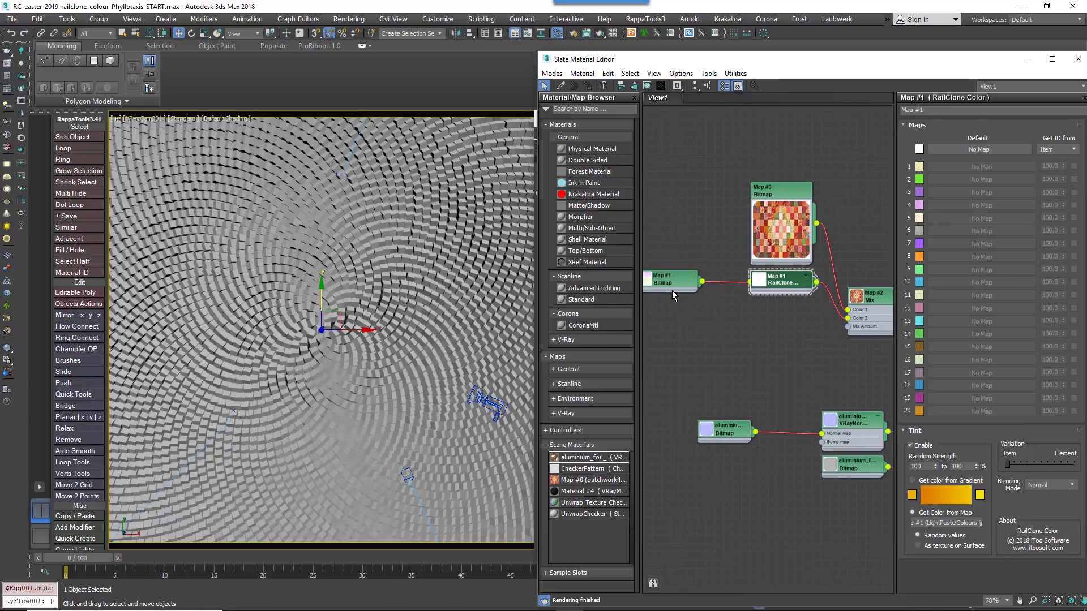
pyautogui.moveTo(674, 290); pyautogui.dragTo(701, 290)
pyautogui.moveTo(775, 318); pyautogui.dragTo(746, 291, button='middle')
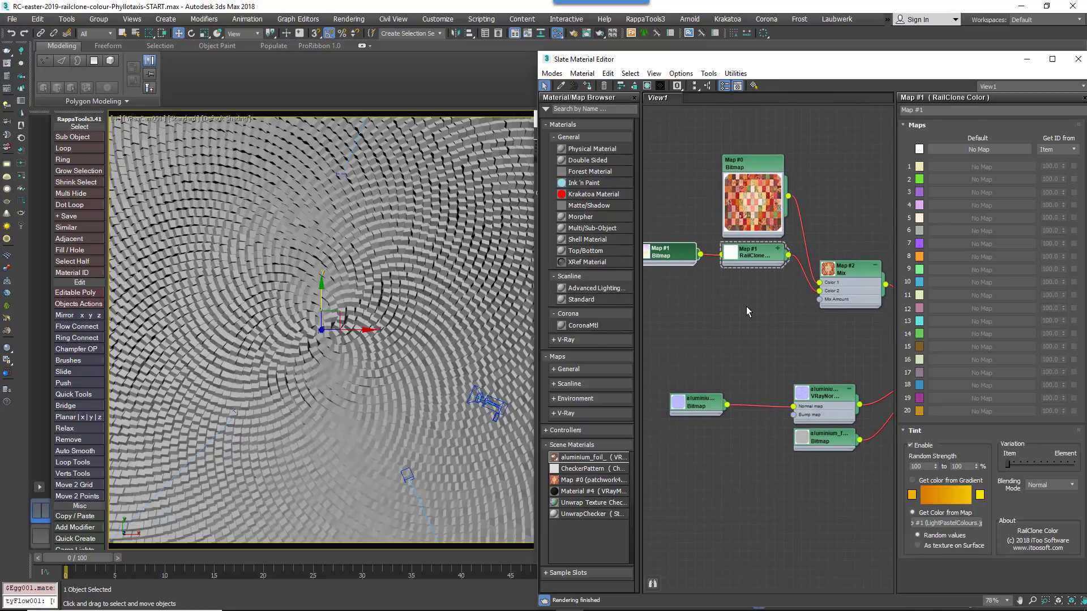
# Add a second RailClone Color map and connect it to the Mix Amount input
pyautogui.rightClick(745, 307)
pyautogui.moveTo(771, 326)
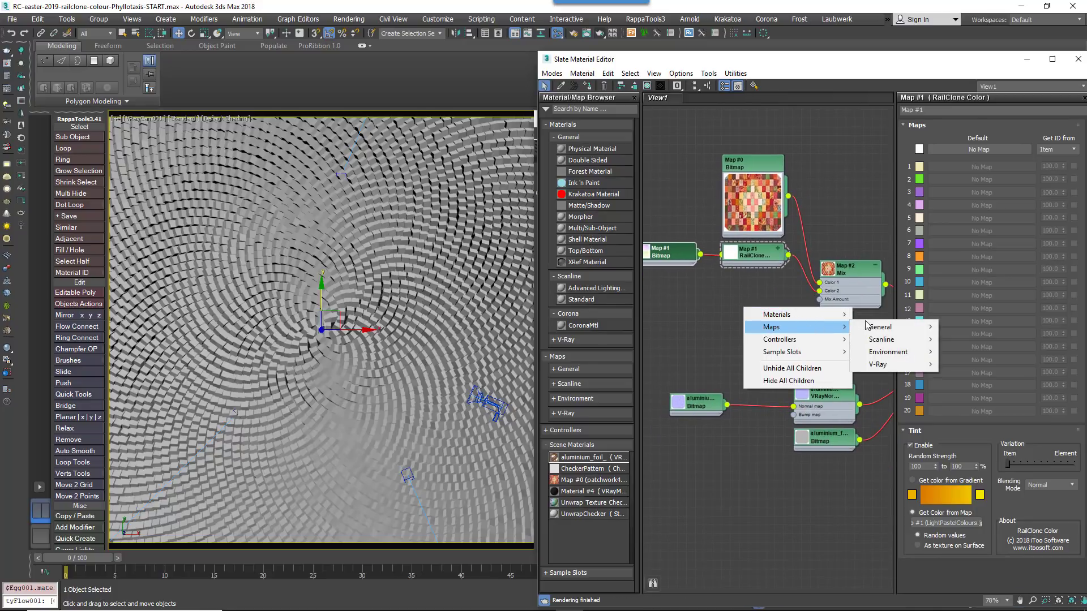
pyautogui.moveTo(874, 327)
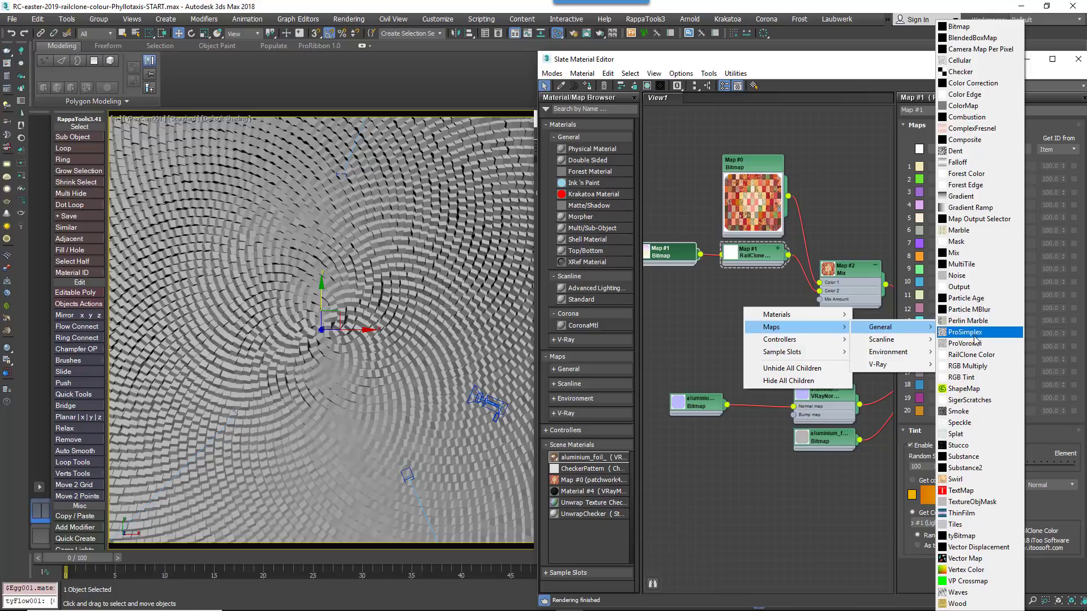
pyautogui.click(971, 354)
pyautogui.moveTo(780, 403); pyautogui.dragTo(762, 293)
pyautogui.click(770, 301)
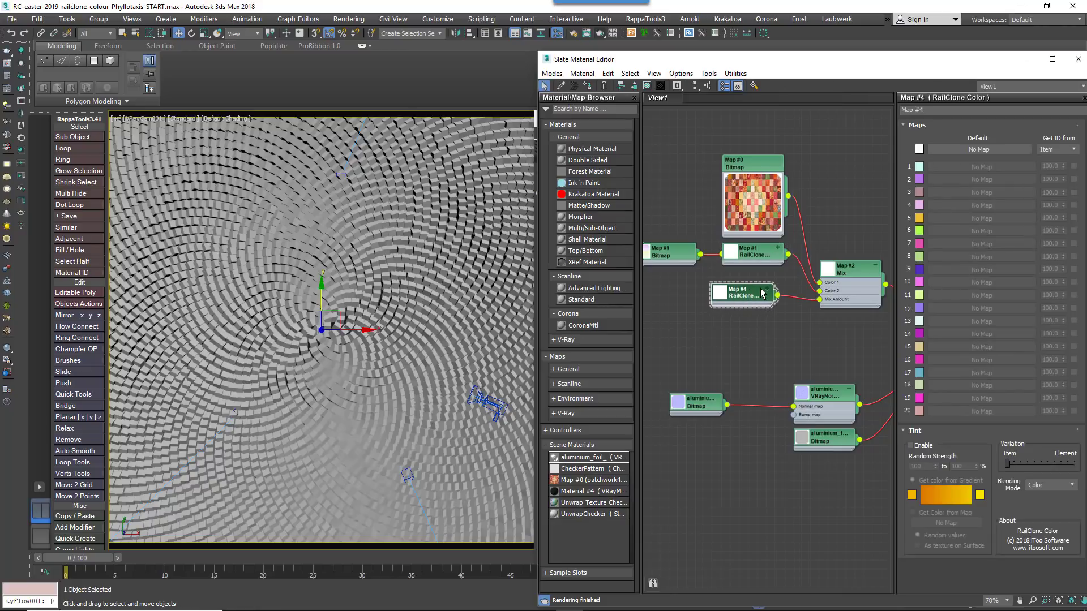
pyautogui.moveTo(762, 293); pyautogui.dragTo(765, 297)
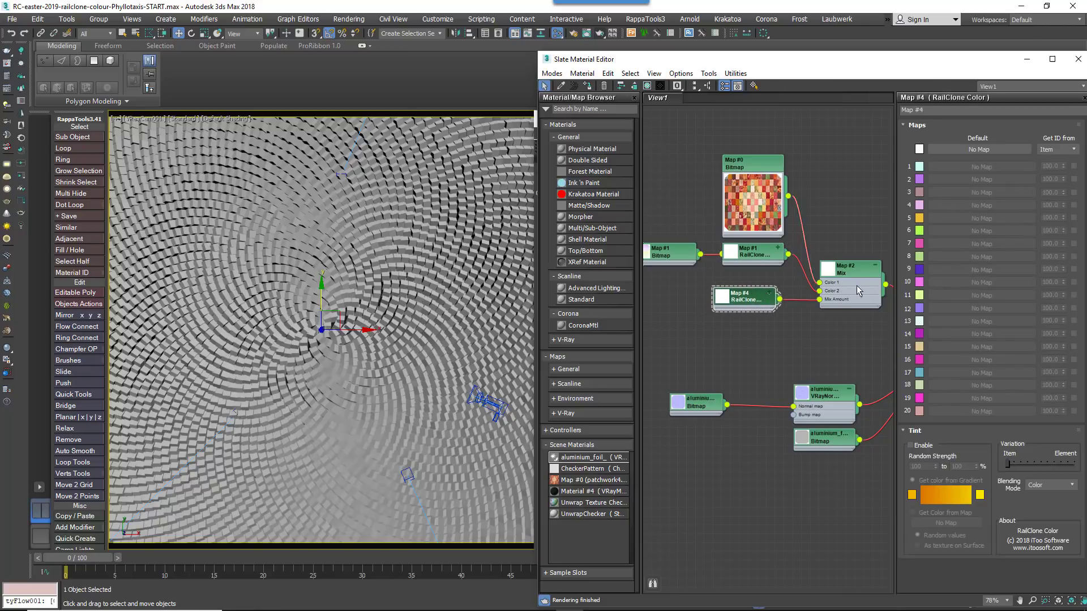
# Enable Tint on the new RailClone Color with Get Color from Map, As Texture on Surface and Normal blending
pyautogui.click(910, 445)
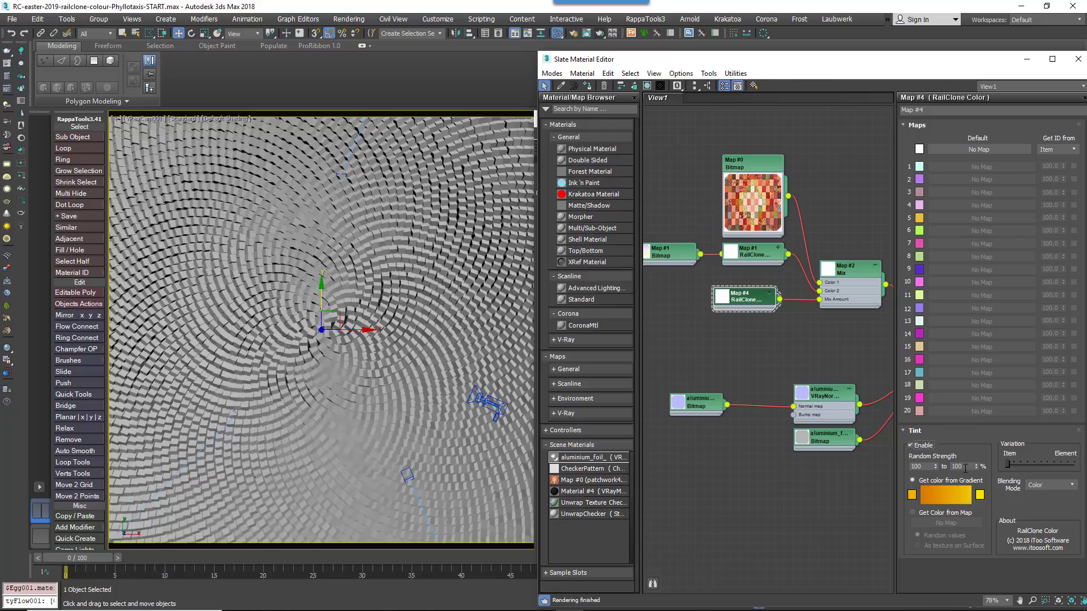
pyautogui.click(948, 512)
pyautogui.click(937, 547)
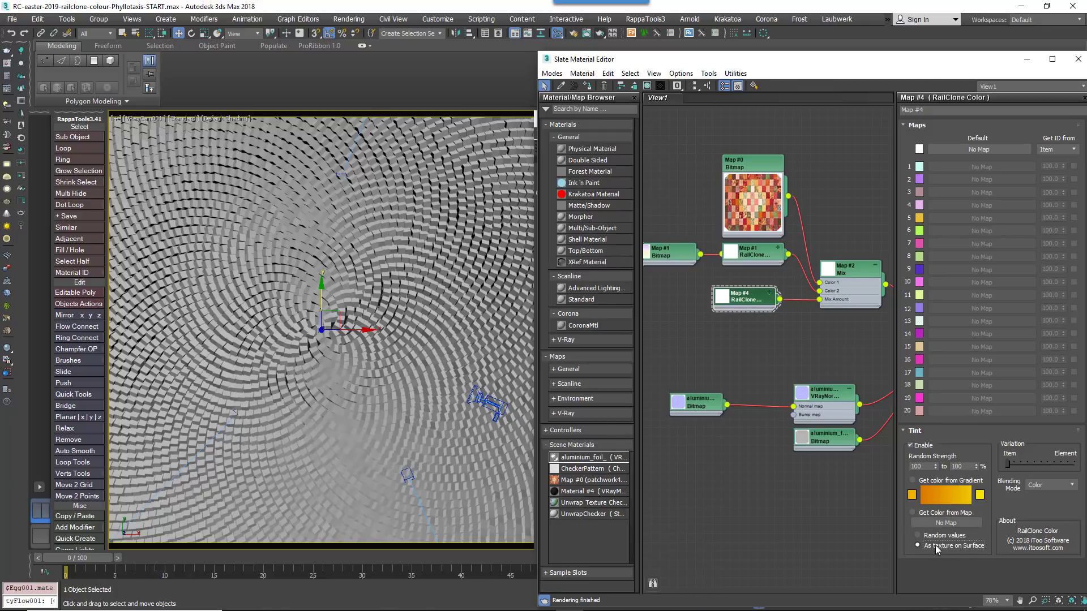
pyautogui.click(1049, 485)
pyautogui.click(1048, 497)
# Load the iTooWhite.jpg bitmap as the second RailClone Color's tint map
pyautogui.click(954, 523)
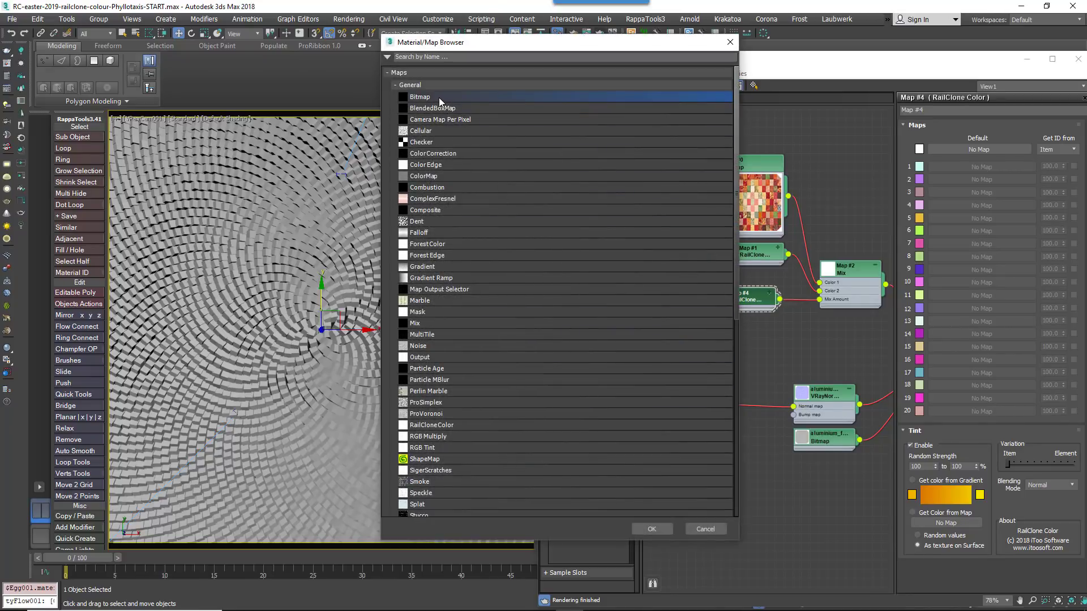
pyautogui.doubleClick(430, 97)
pyautogui.click(598, 255)
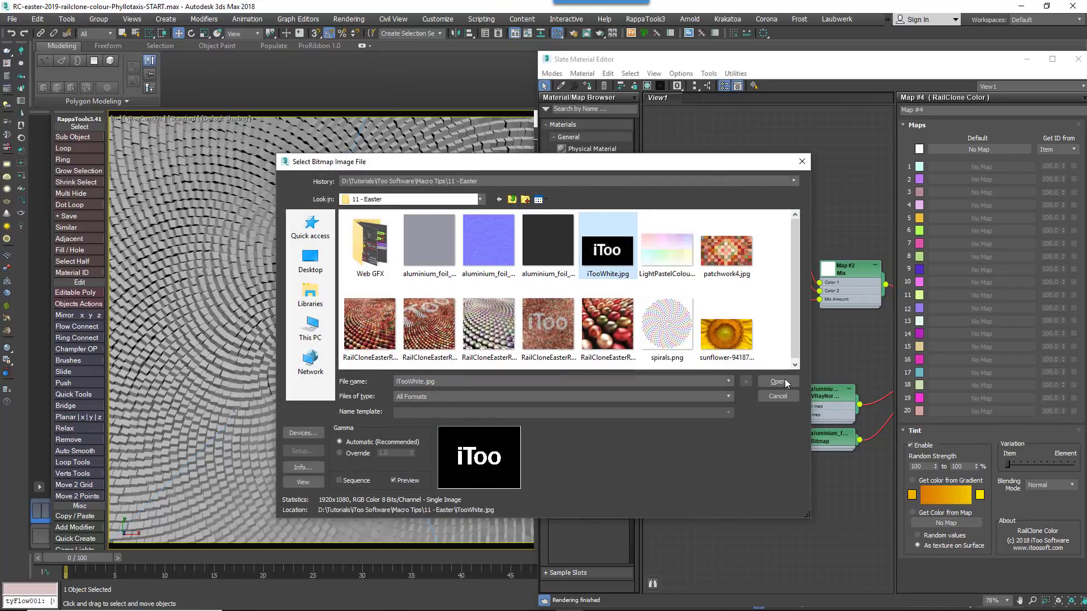
pyautogui.click(778, 382)
# Arrange and preview the bitmap nodes feeding the two RailClone Color maps in the graph
pyautogui.moveTo(786, 326); pyautogui.dragTo(810, 352, button='middle')
pyautogui.scroll(-1, 798, 335)
pyautogui.moveTo(701, 330); pyautogui.dragTo(725, 331)
pyautogui.doubleClick(725, 331)
pyautogui.scroll(2, 726, 332)
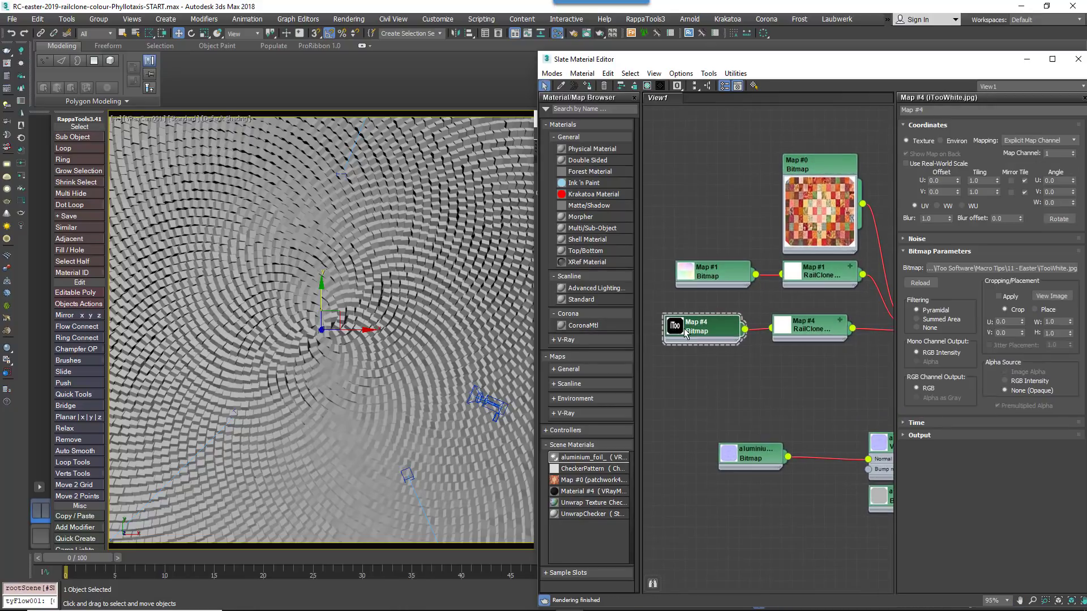
pyautogui.doubleClick(694, 274)
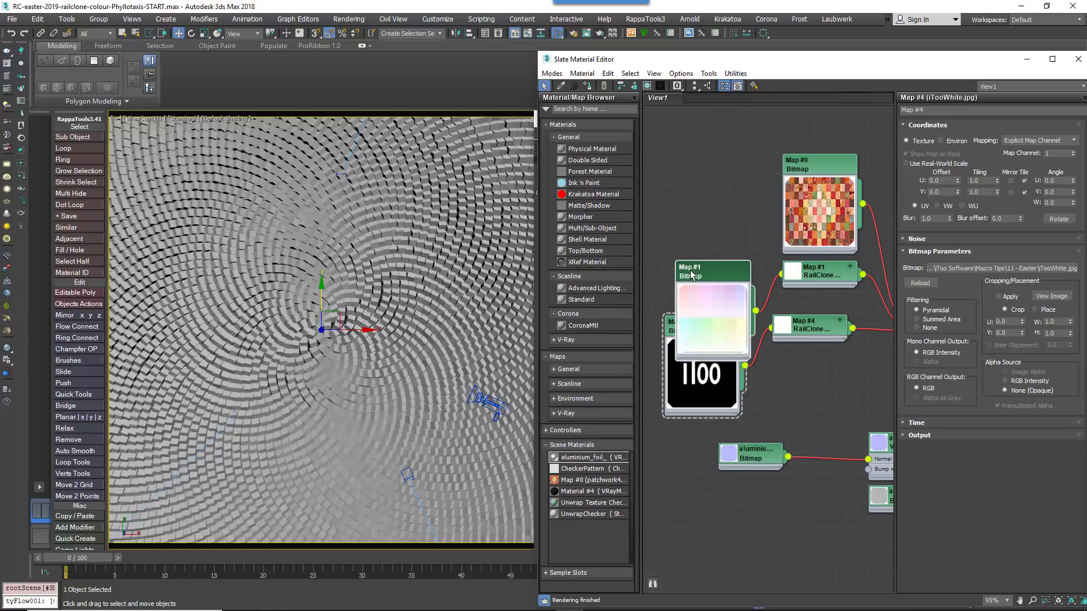
pyautogui.moveTo(694, 274); pyautogui.dragTo(700, 226)
pyautogui.scroll(-4, 794, 352)
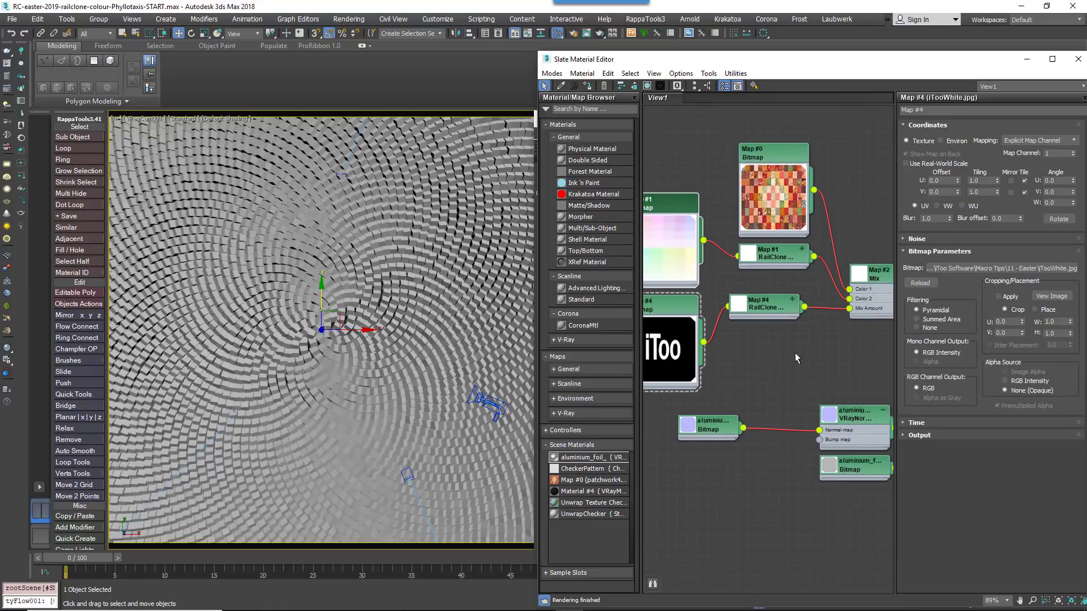
pyautogui.moveTo(800, 345); pyautogui.dragTo(791, 340, button='middle')
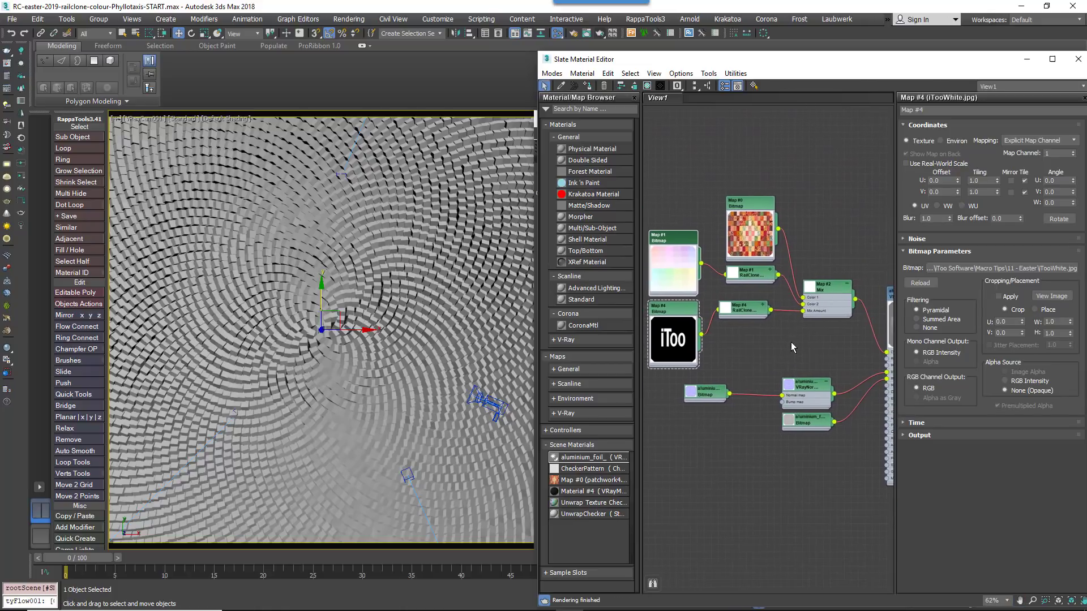
pyautogui.scroll(-2, 791, 342)
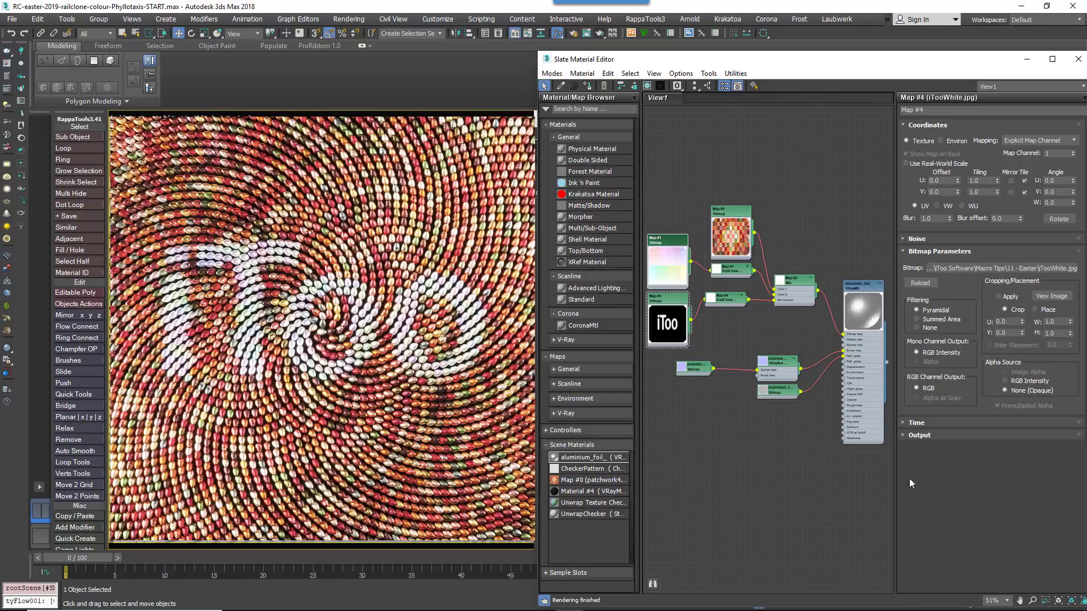
# Close the material editor and turn off Use Instancing Engine in the RailClone Display rollout
pyautogui.click(1078, 58)
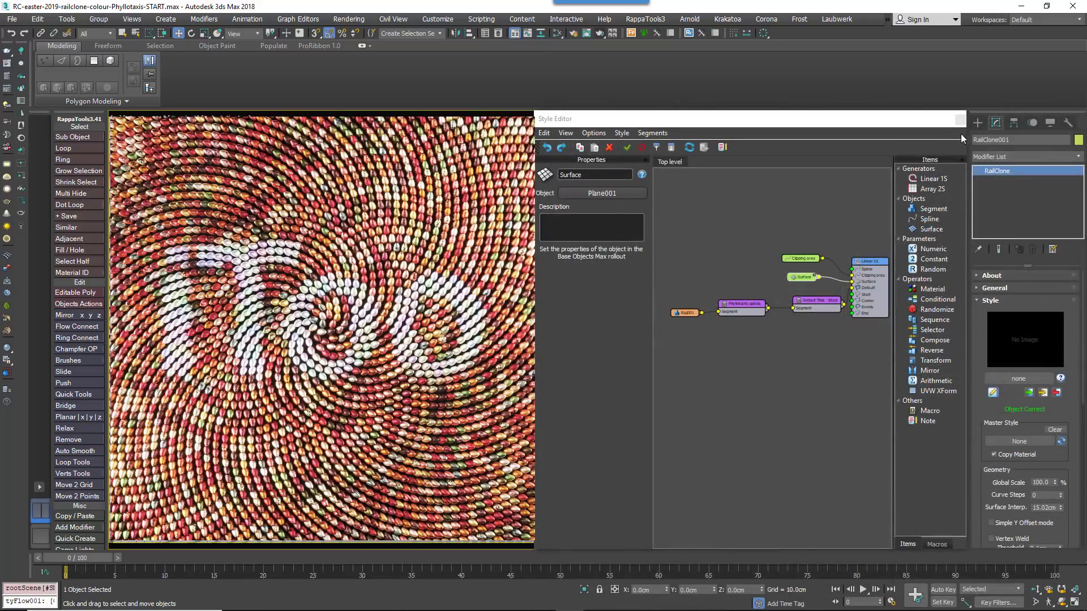
pyautogui.scroll(-8, 1041, 470)
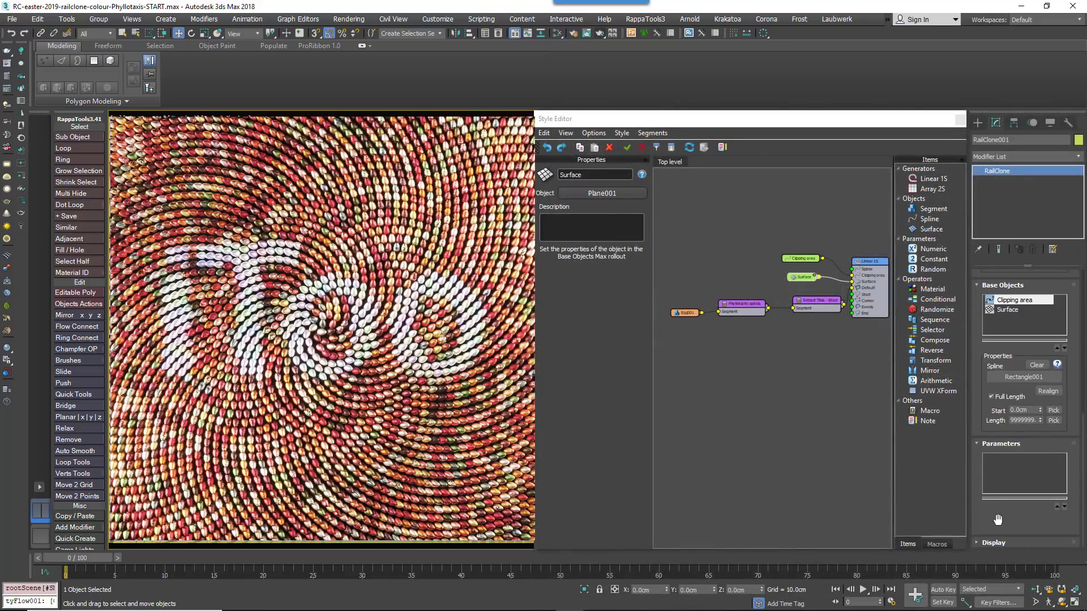
pyautogui.click(1008, 541)
pyautogui.moveTo(994, 510); pyautogui.dragTo(993, 401)
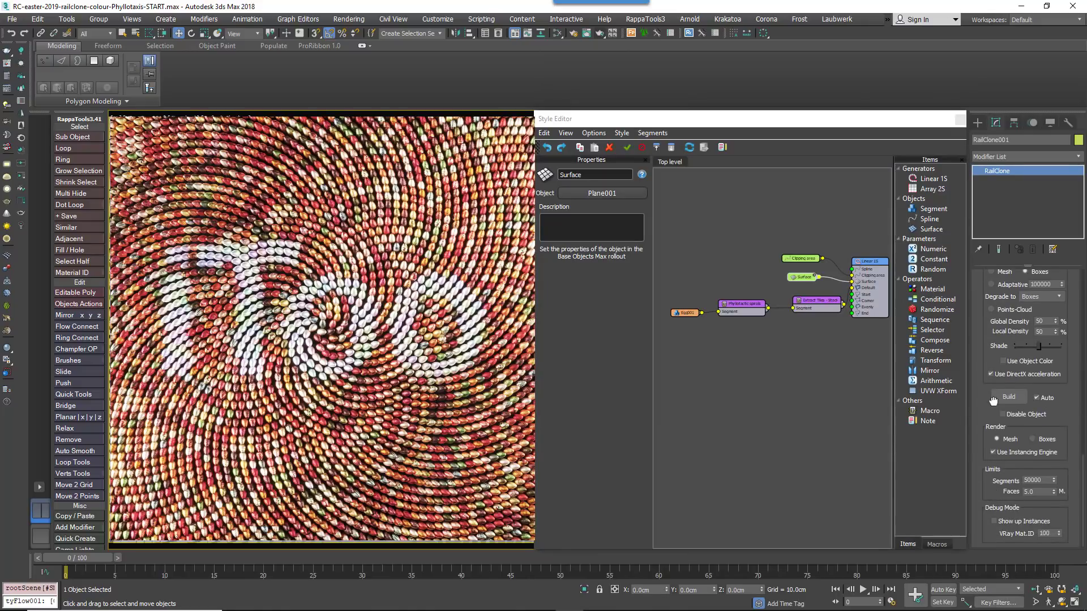
pyautogui.click(1013, 453)
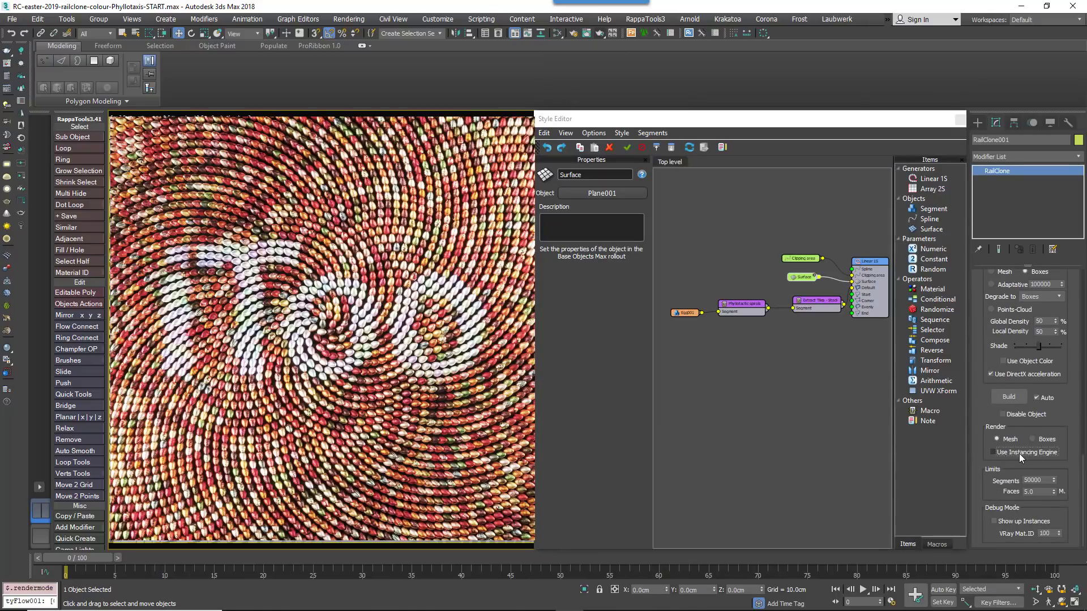